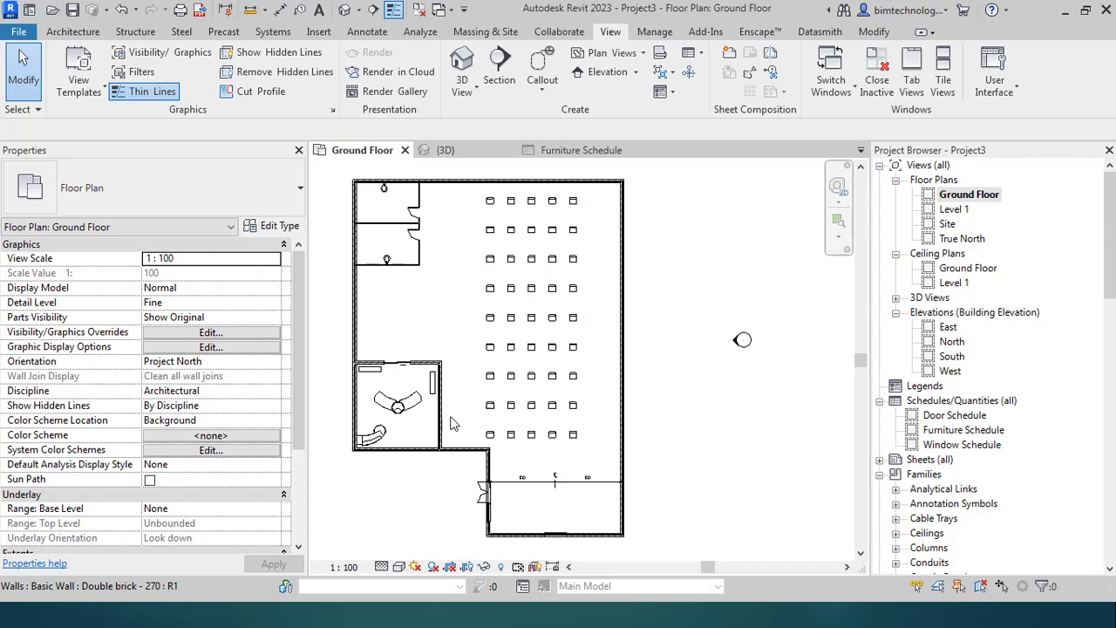
# - Configure the area and volume computations to calculate areas and volumes, with room areas measured at wall finish
pyautogui.scroll(1, 426, 426)
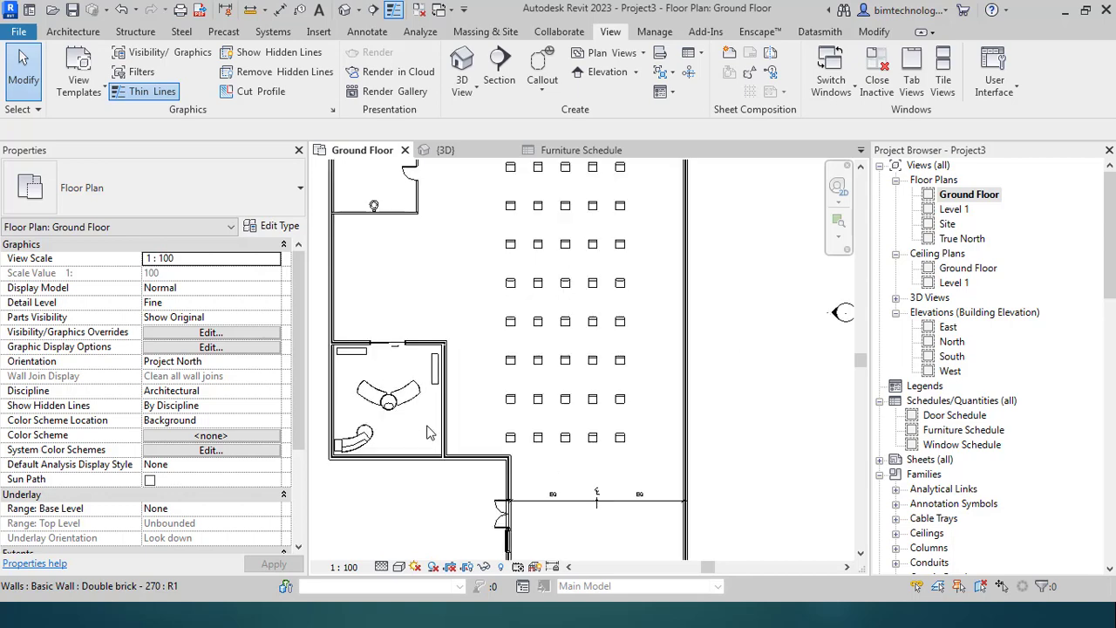
pyautogui.scroll(-1, 489, 403)
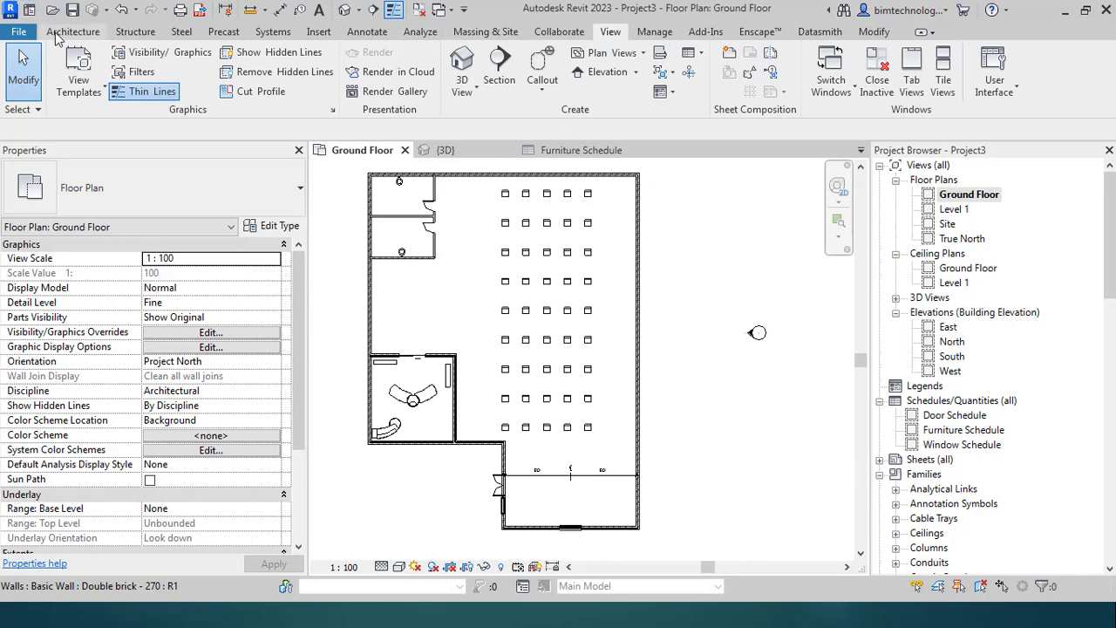
pyautogui.click(84, 31)
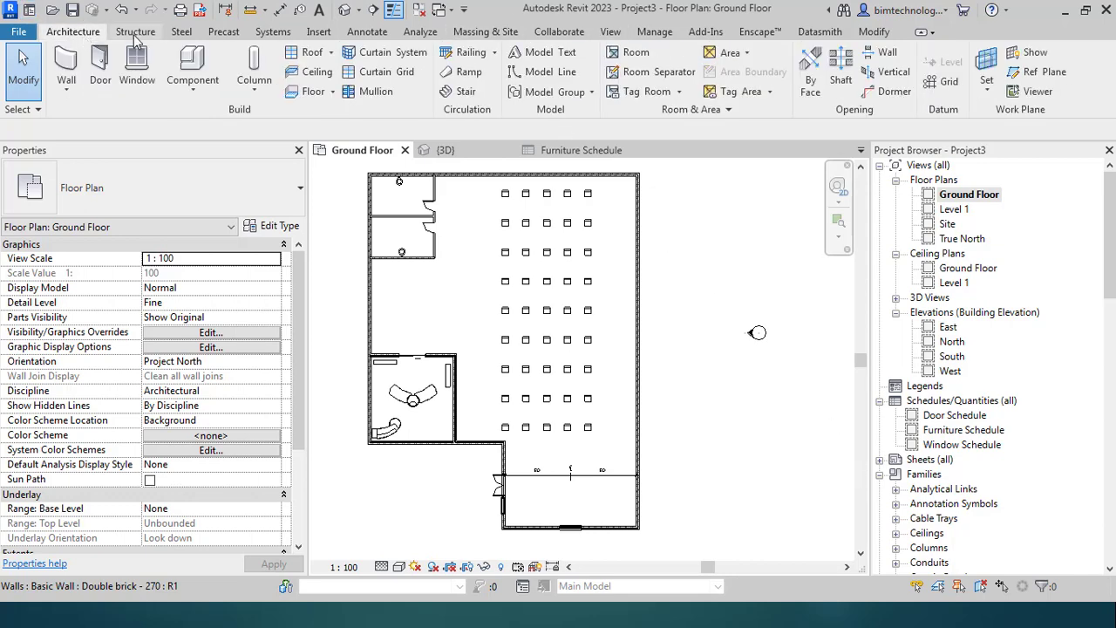
pyautogui.click(718, 111)
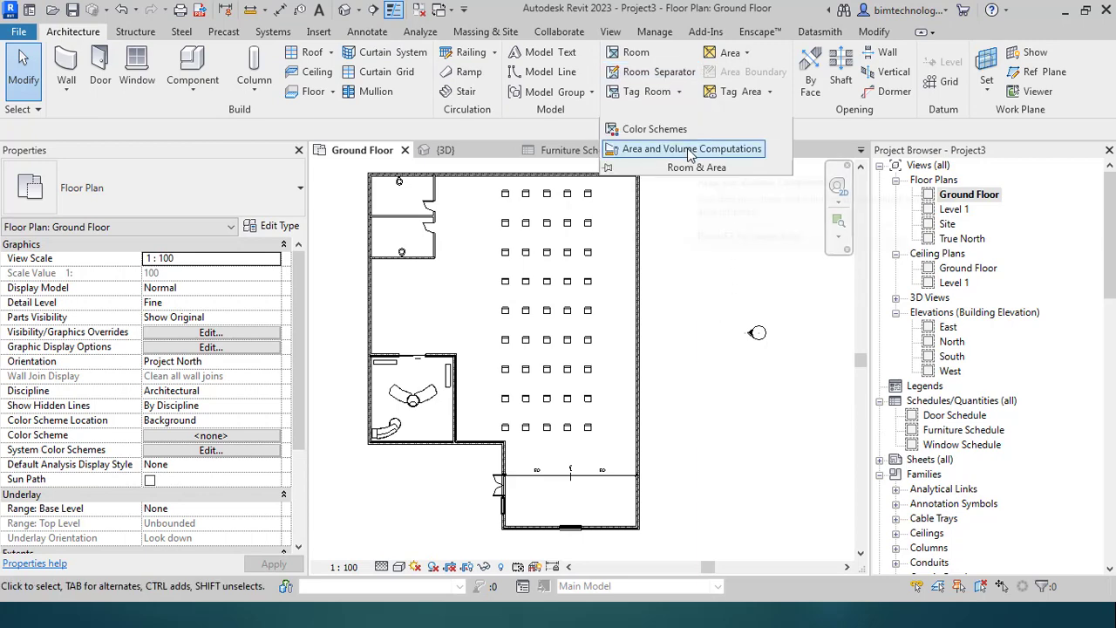
pyautogui.click(691, 152)
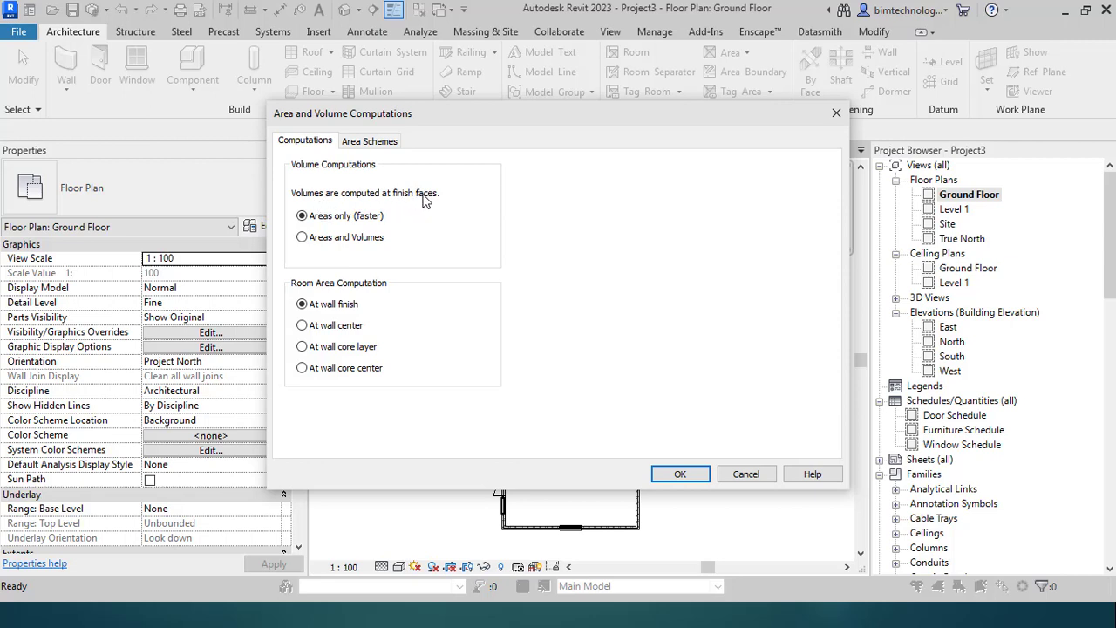
pyautogui.click(302, 238)
pyautogui.click(305, 326)
pyautogui.click(305, 307)
pyautogui.click(665, 475)
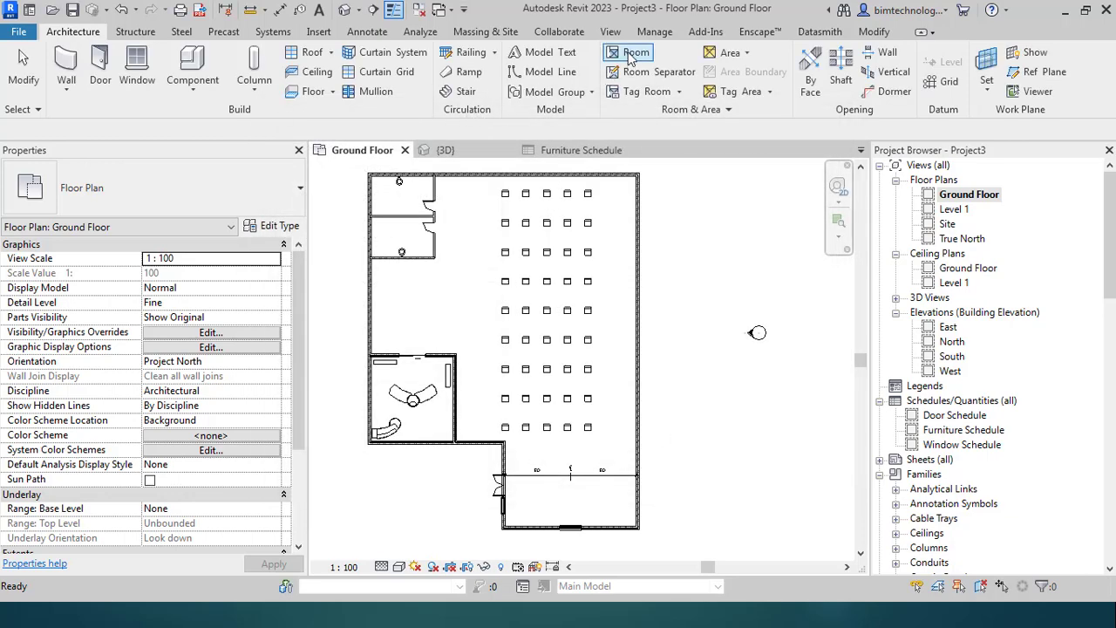
# - Place tagged rooms in the two toilets, the large seating space and the office on the ground floor plan
pyautogui.click(630, 55)
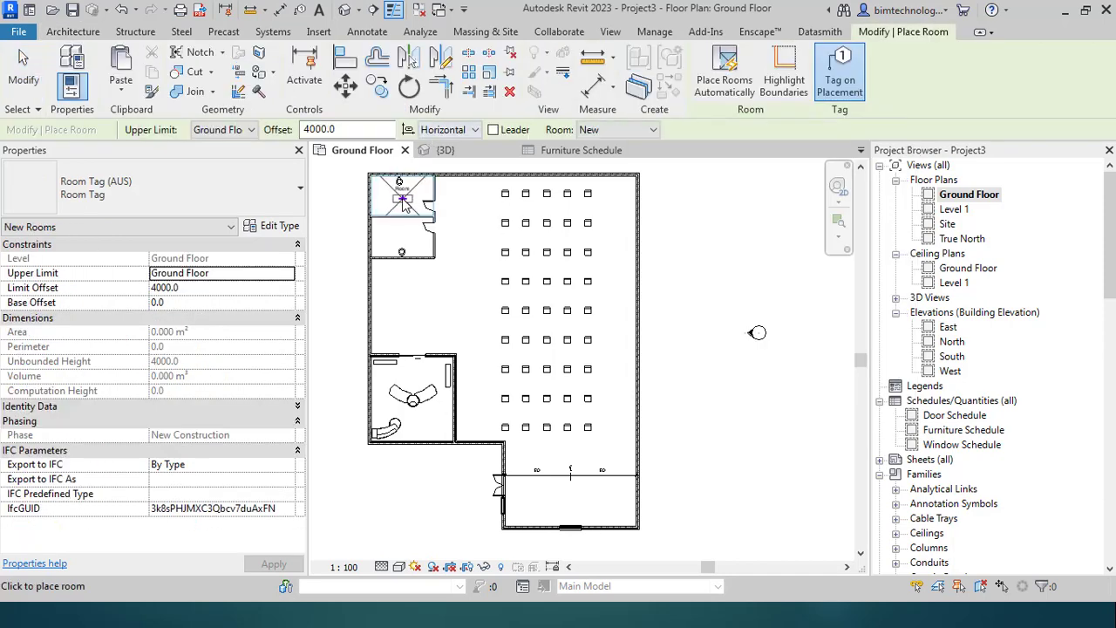
pyautogui.click(407, 237)
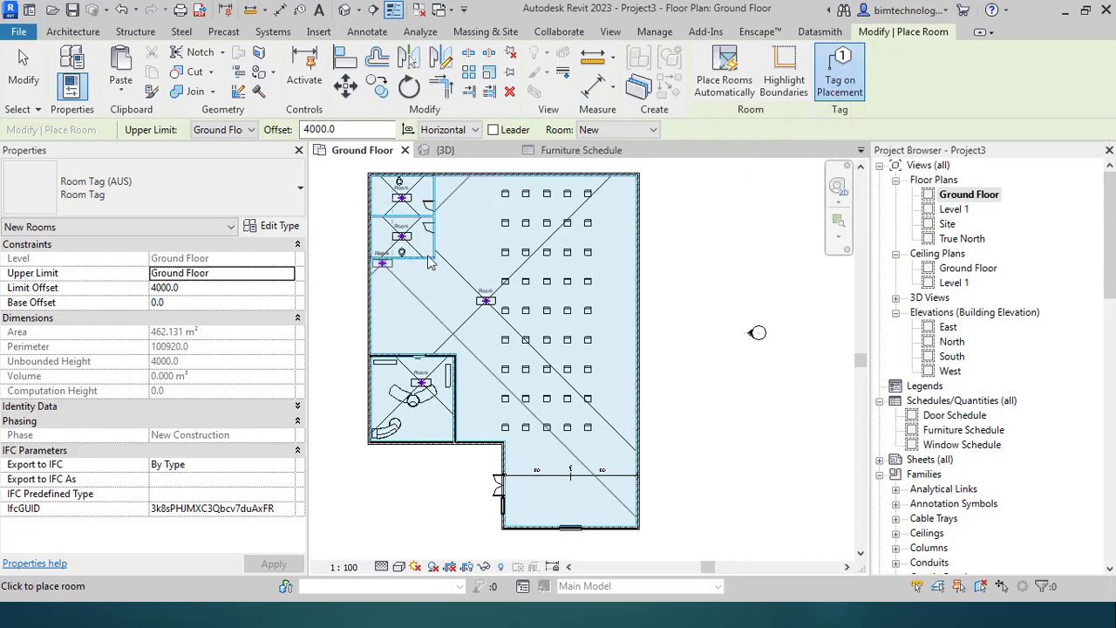
pyautogui.click(21, 70)
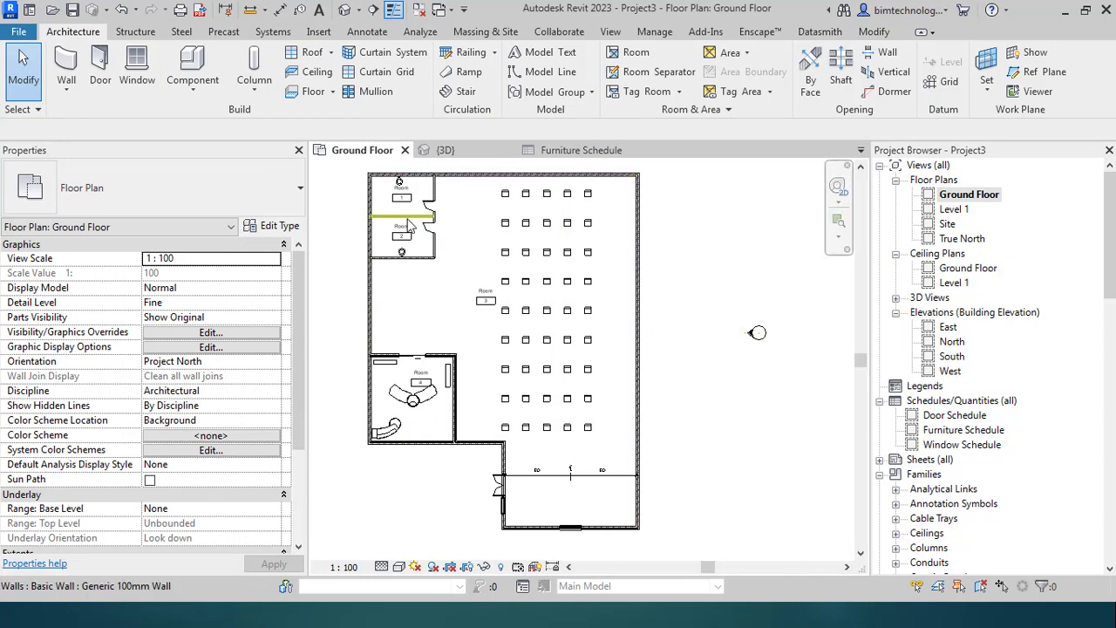
# - Enable Interior Fill and Reference for the Rooms category in the ground floor plan's visibility overrides
pyautogui.click(610, 31)
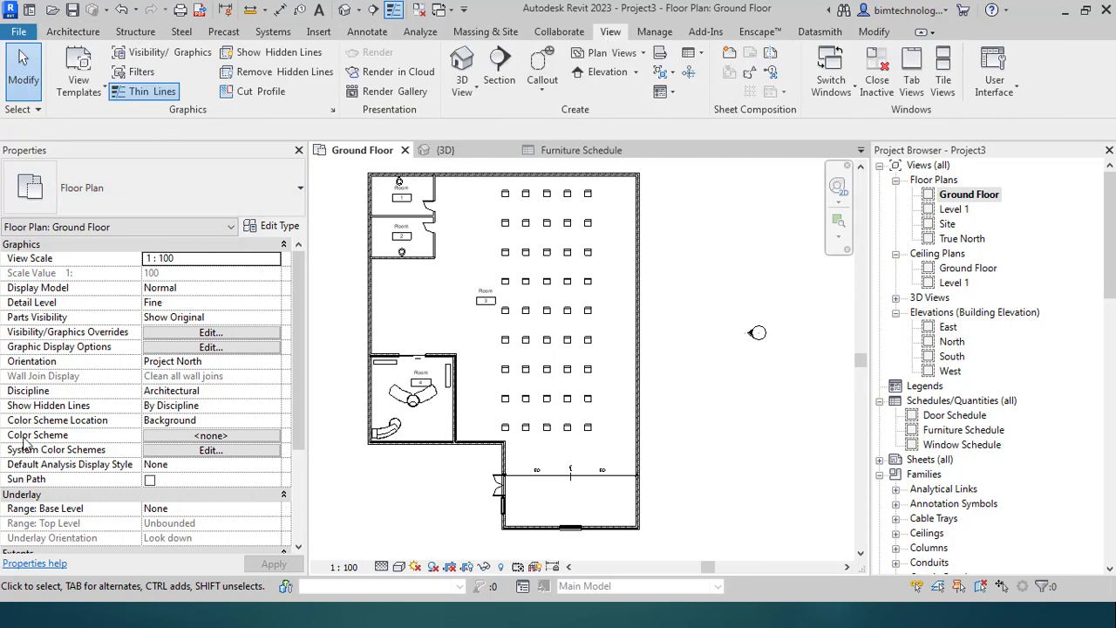
pyautogui.press('v')
pyautogui.press('g')
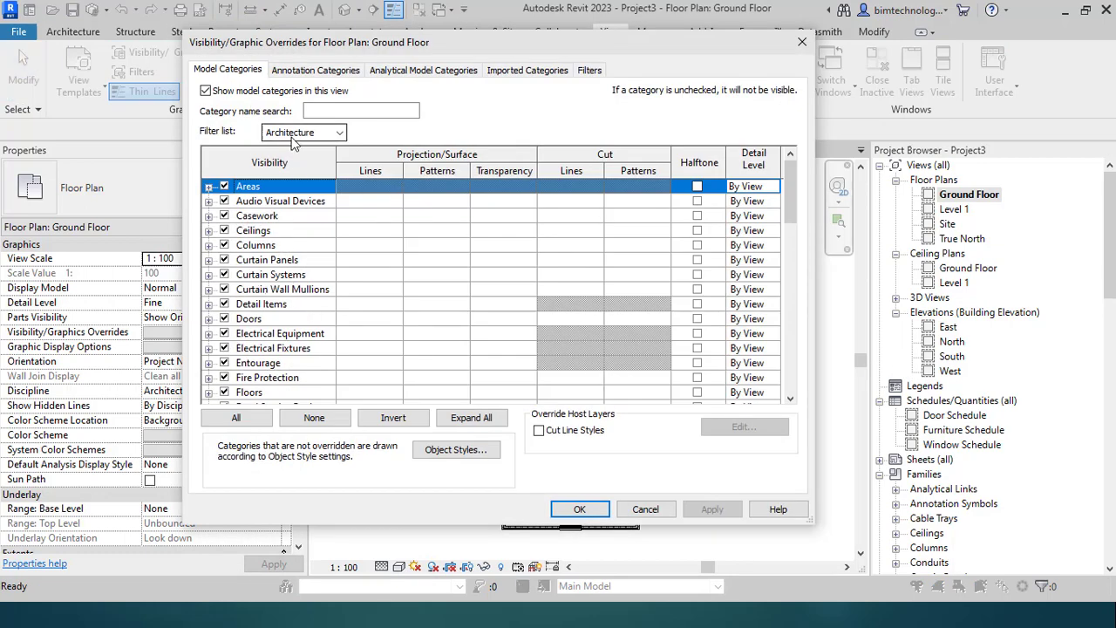
pyautogui.scroll(-5, 267, 299)
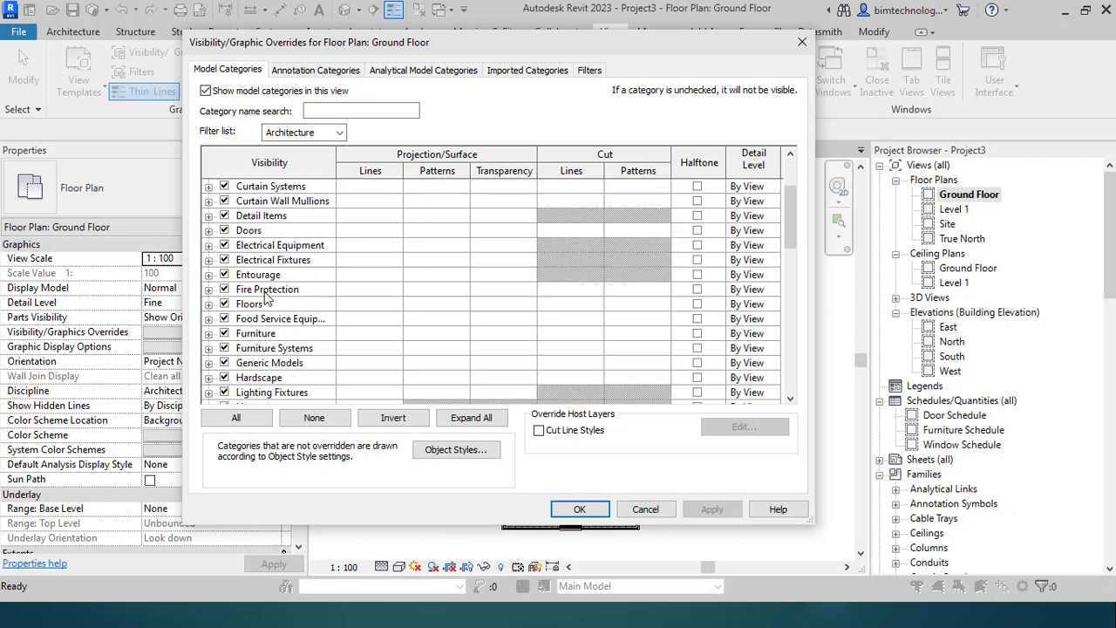
pyautogui.scroll(-5, 267, 299)
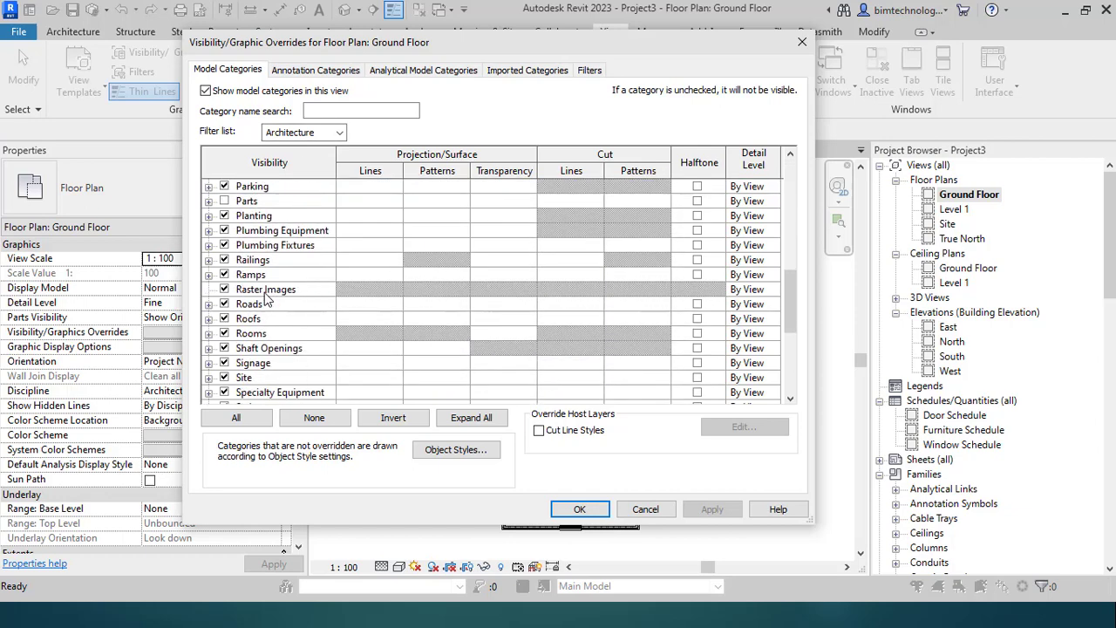
pyautogui.click(259, 334)
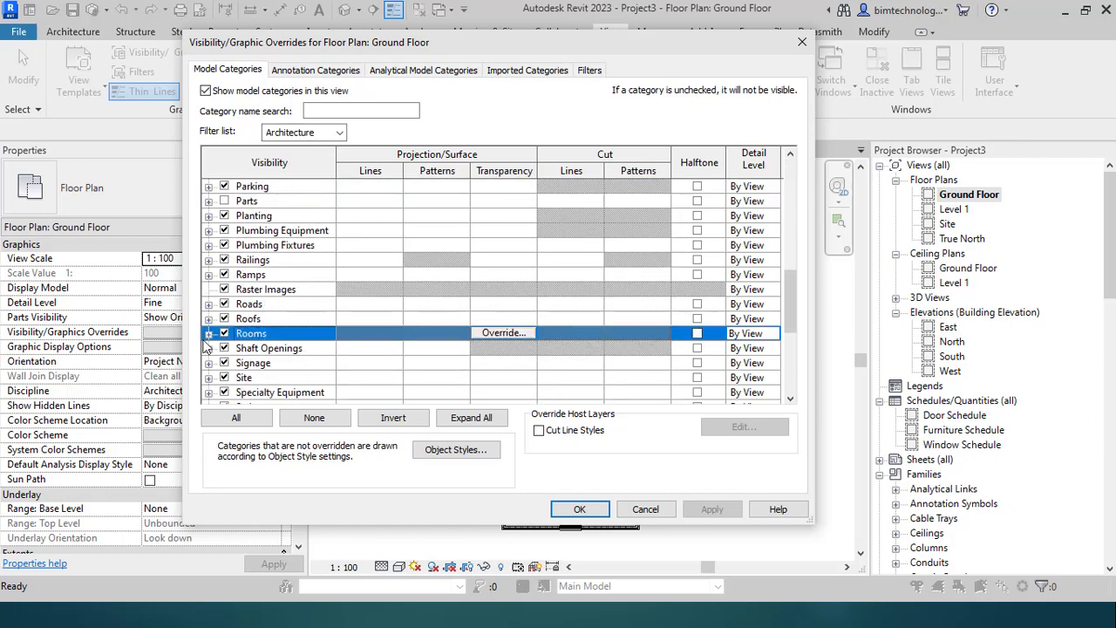
pyautogui.click(208, 333)
pyautogui.click(241, 377)
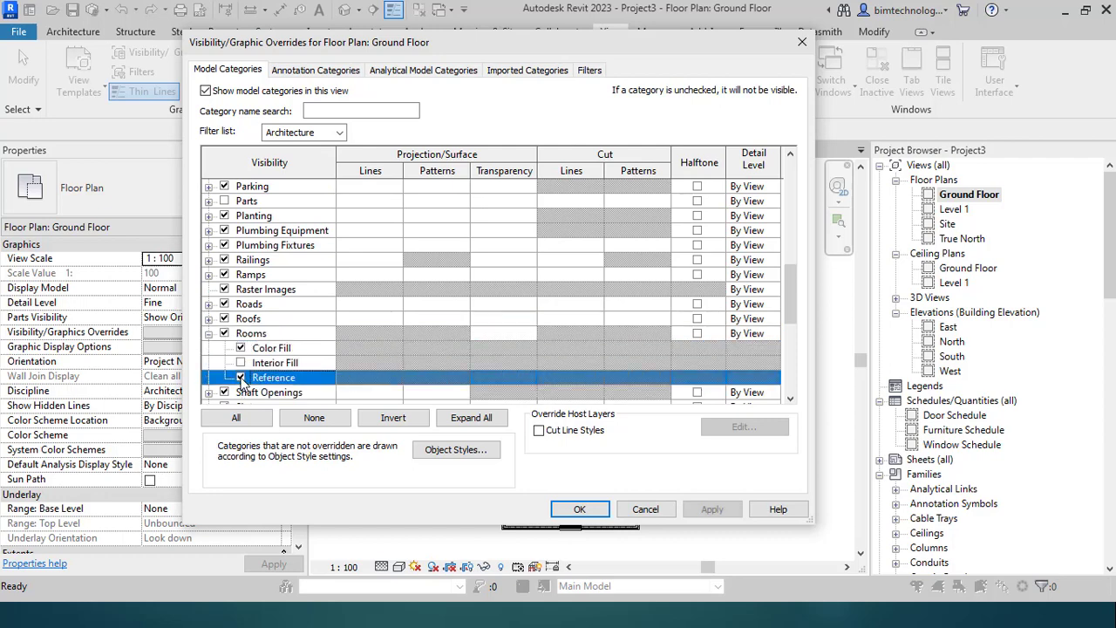
pyautogui.click(240, 361)
pyautogui.click(706, 510)
pyautogui.click(579, 510)
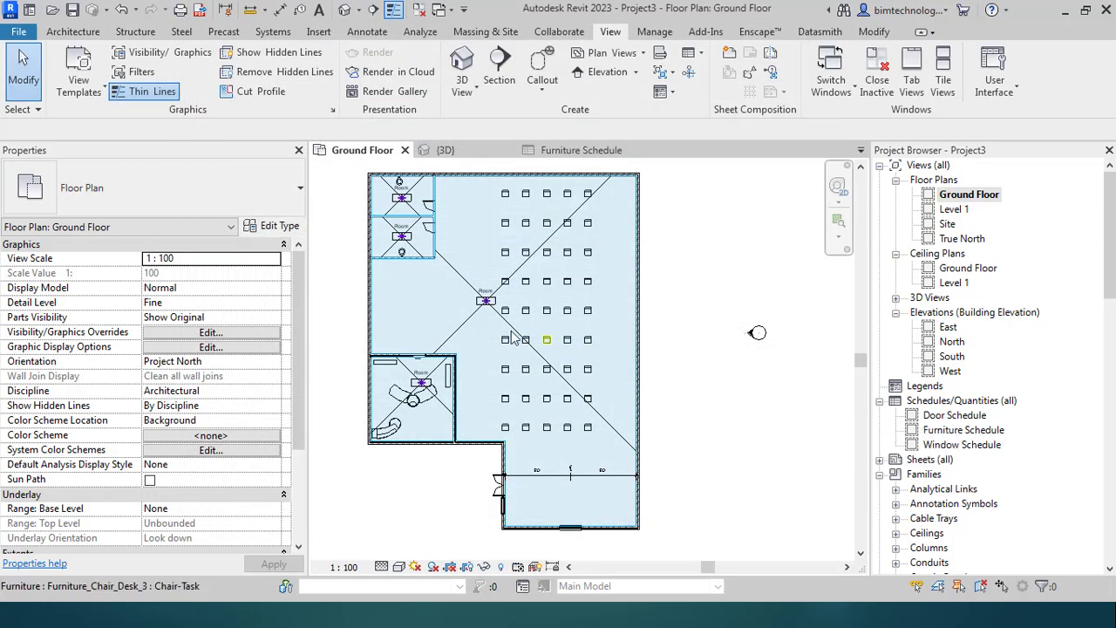
# - Rename the large seating space's room as Open Area through its tag
pyautogui.scroll(5, 522, 288)
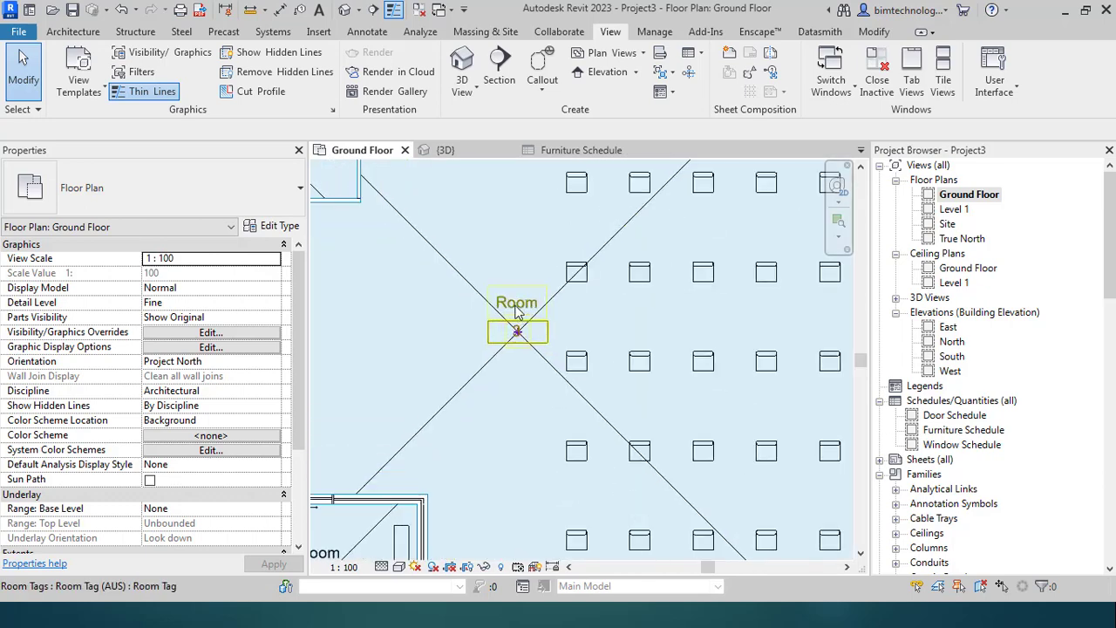
pyautogui.doubleClick(516, 302)
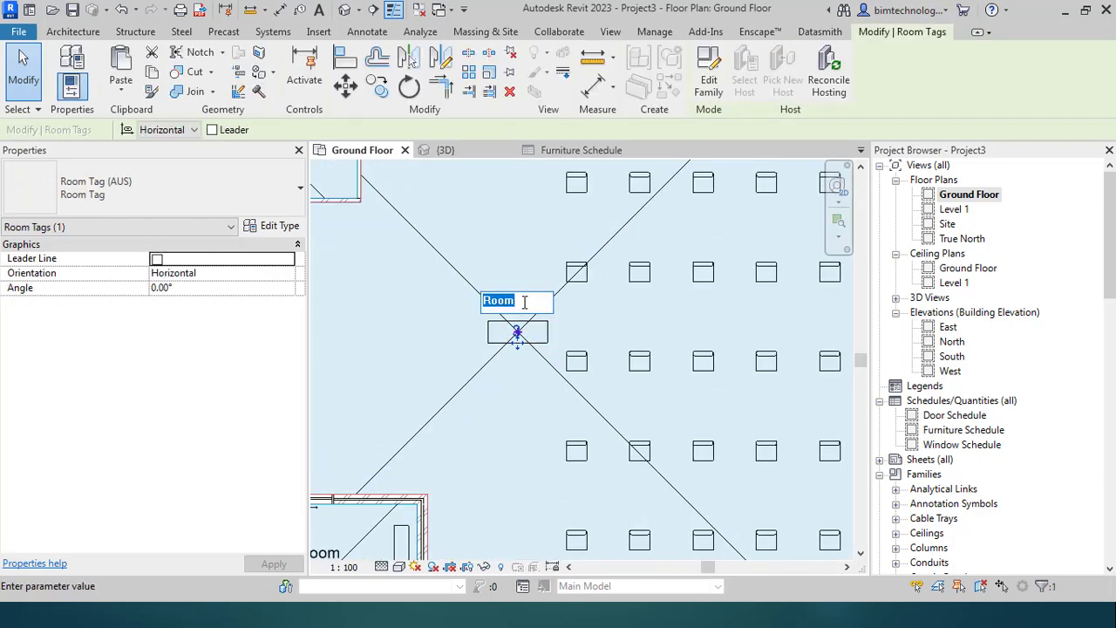
pyautogui.write('OP')
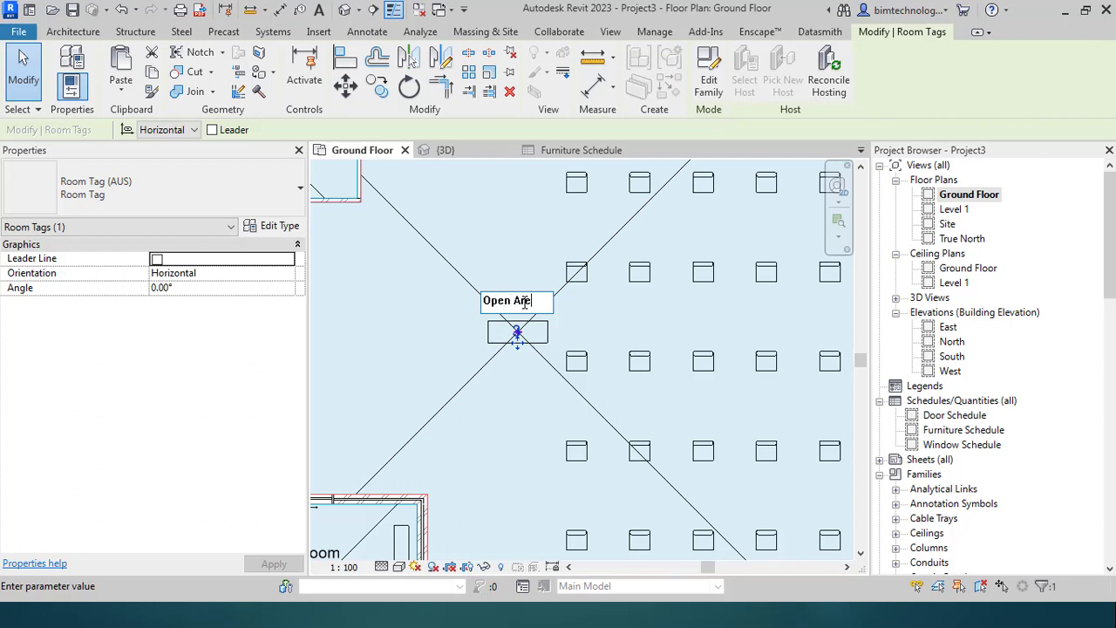
pyautogui.click(420, 323)
pyautogui.scroll(-1, 514, 335)
pyautogui.scroll(-2, 516, 339)
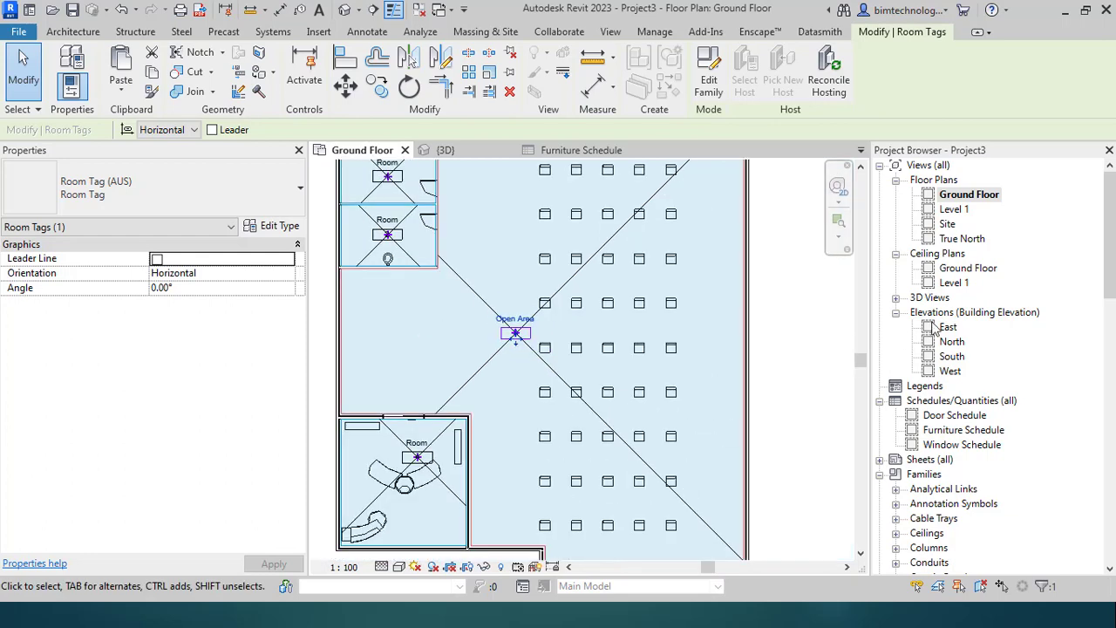
pyautogui.click(819, 341)
# - Switch the Open Area room tag to the Room Tag With Area type, and finally to Room Tag With Volume
pyautogui.scroll(3, 497, 368)
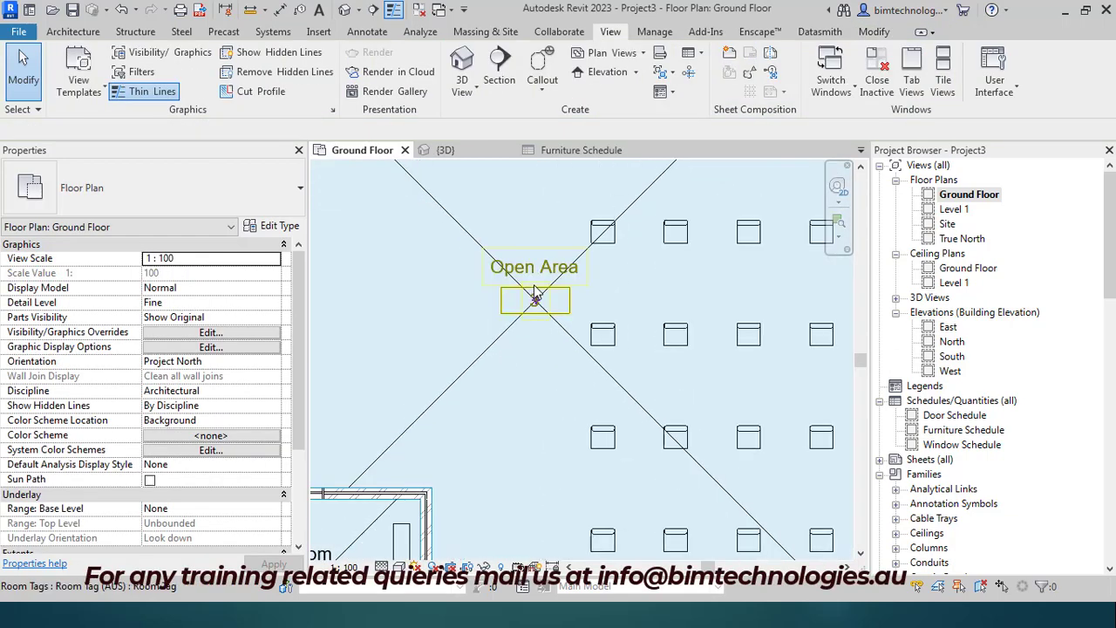
pyautogui.click(535, 300)
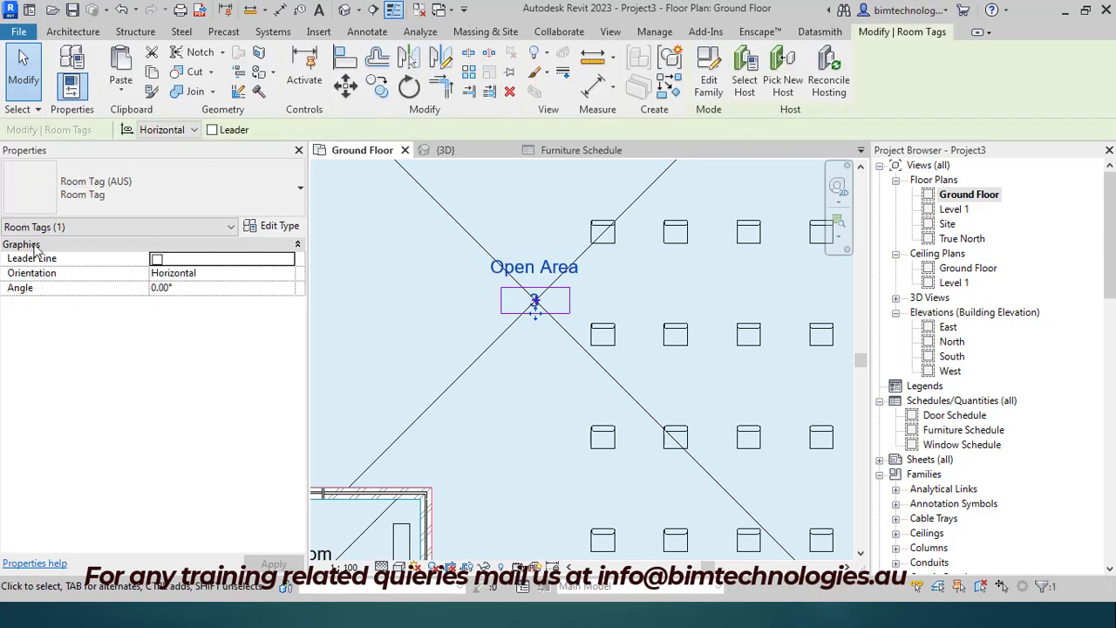
pyautogui.click(147, 212)
pyautogui.click(112, 288)
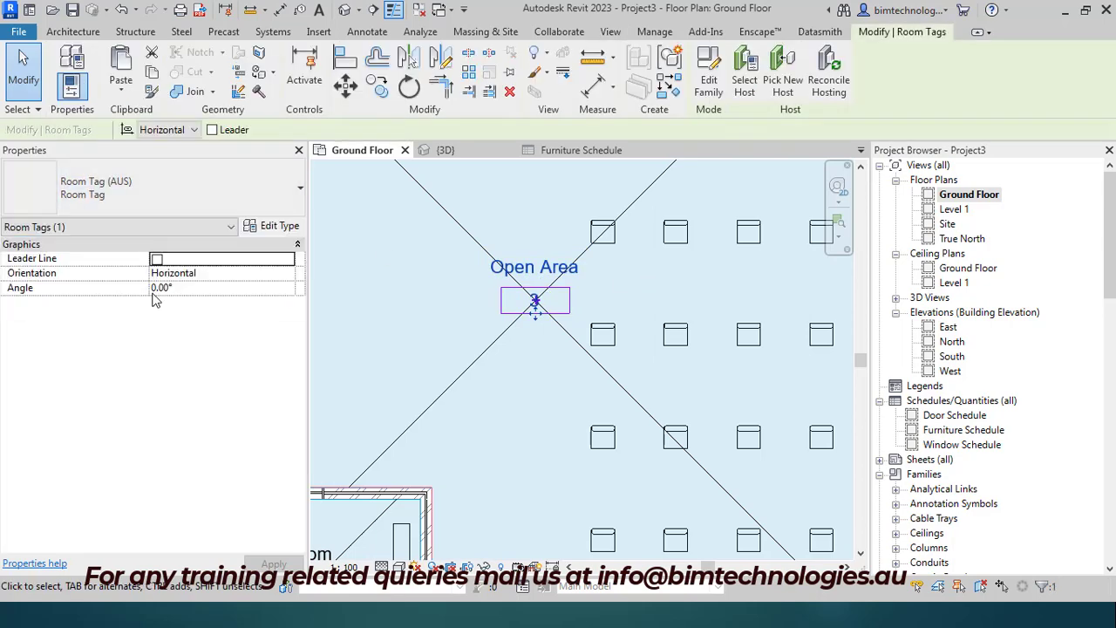
pyautogui.click(125, 226)
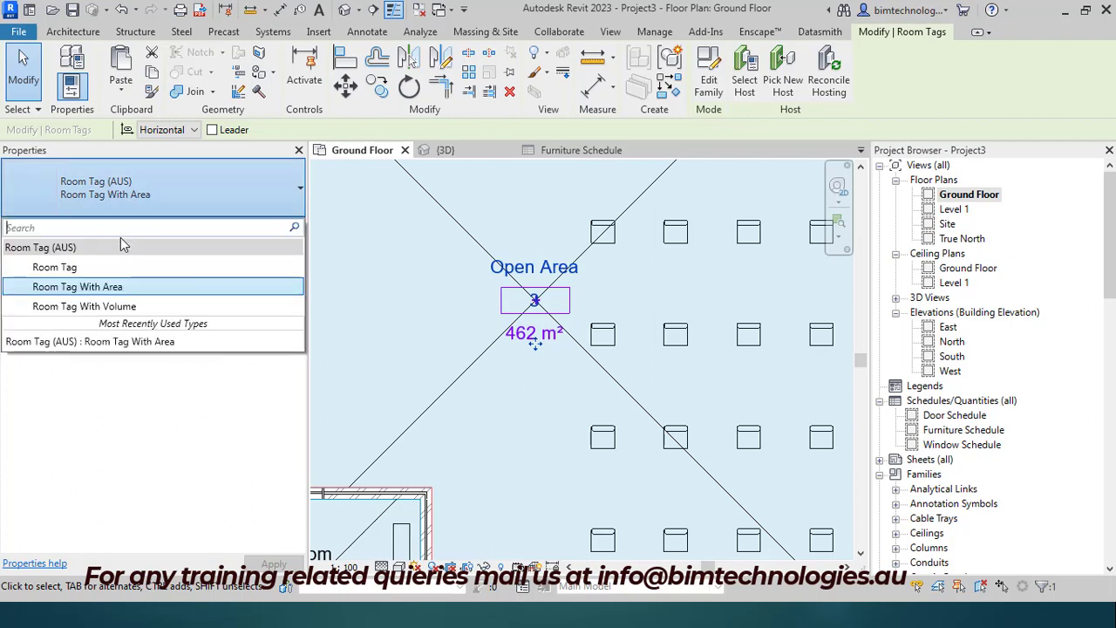
pyautogui.click(121, 306)
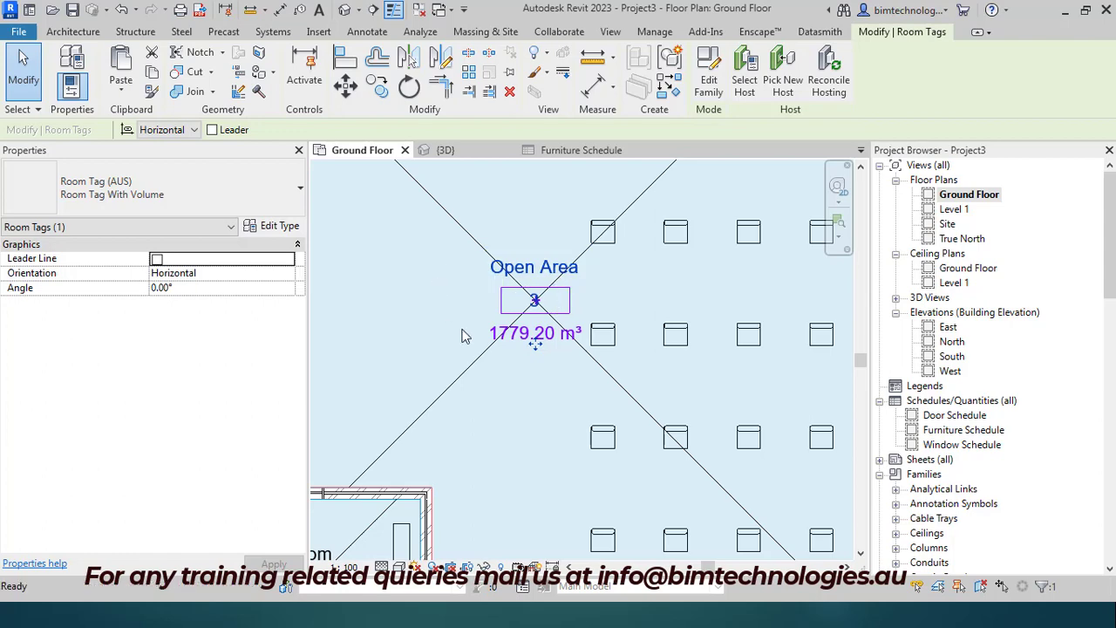
pyautogui.click(447, 311)
# - Select the Open Area room and set its number to 103 in its identity data
pyautogui.scroll(-2, 482, 348)
pyautogui.scroll(-2, 482, 349)
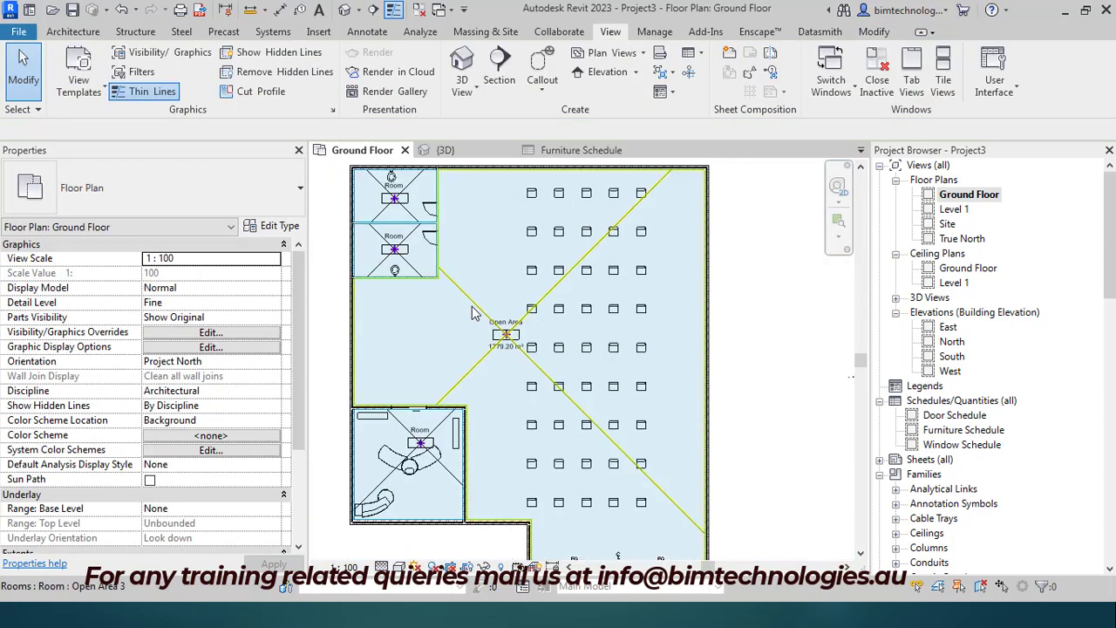
pyautogui.click(474, 312)
pyautogui.scroll(2, 474, 314)
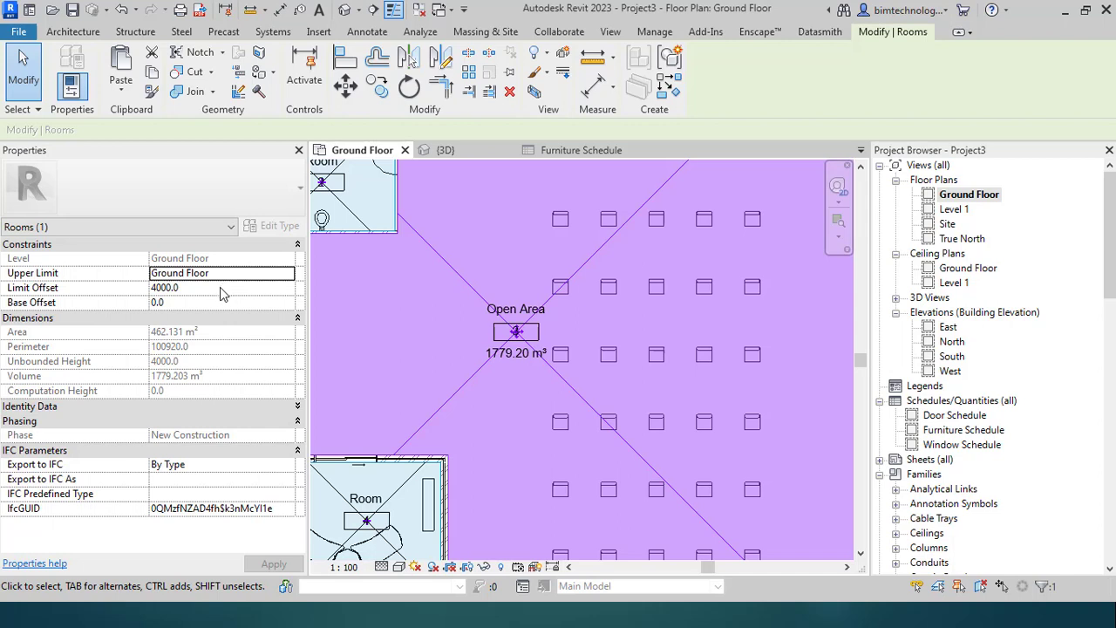
pyautogui.scroll(-3, 414, 313)
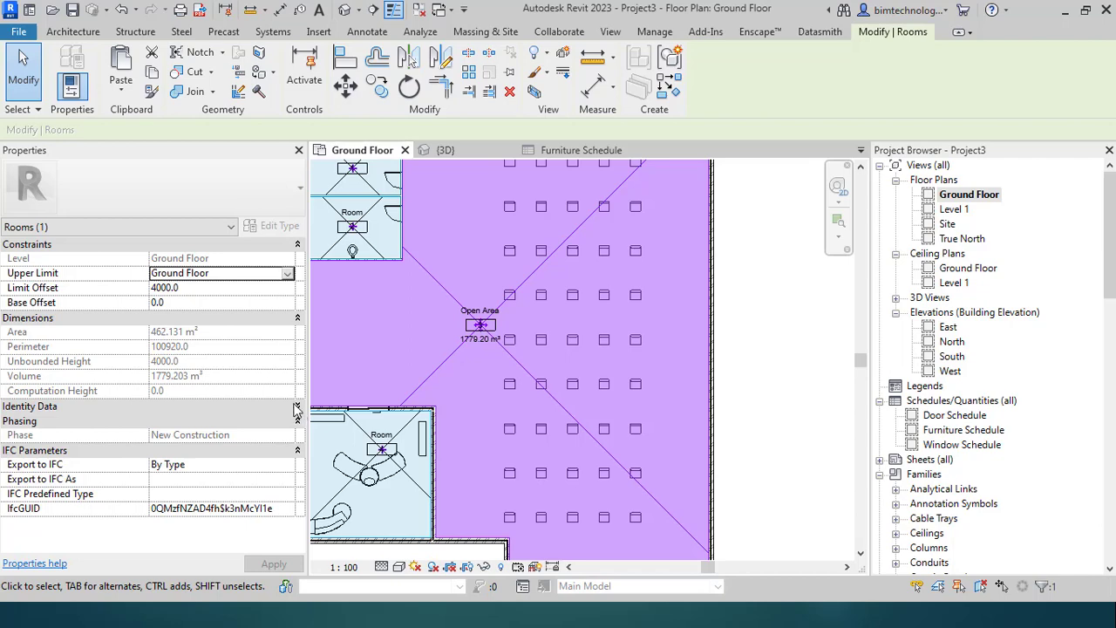
pyautogui.click(296, 406)
pyautogui.scroll(-4, 111, 444)
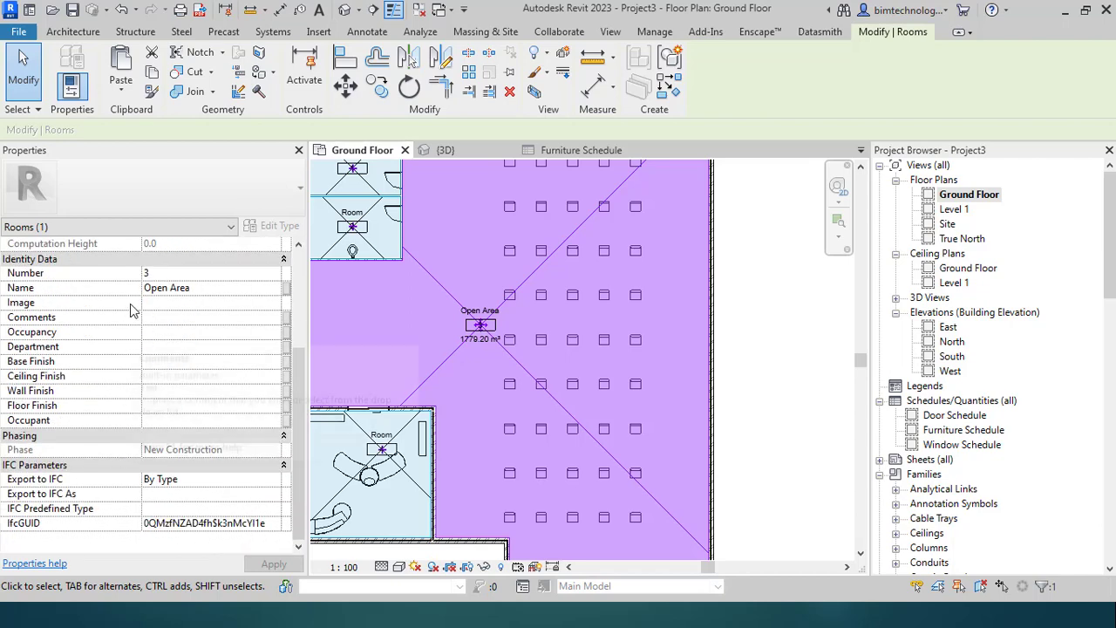
pyautogui.write('10')
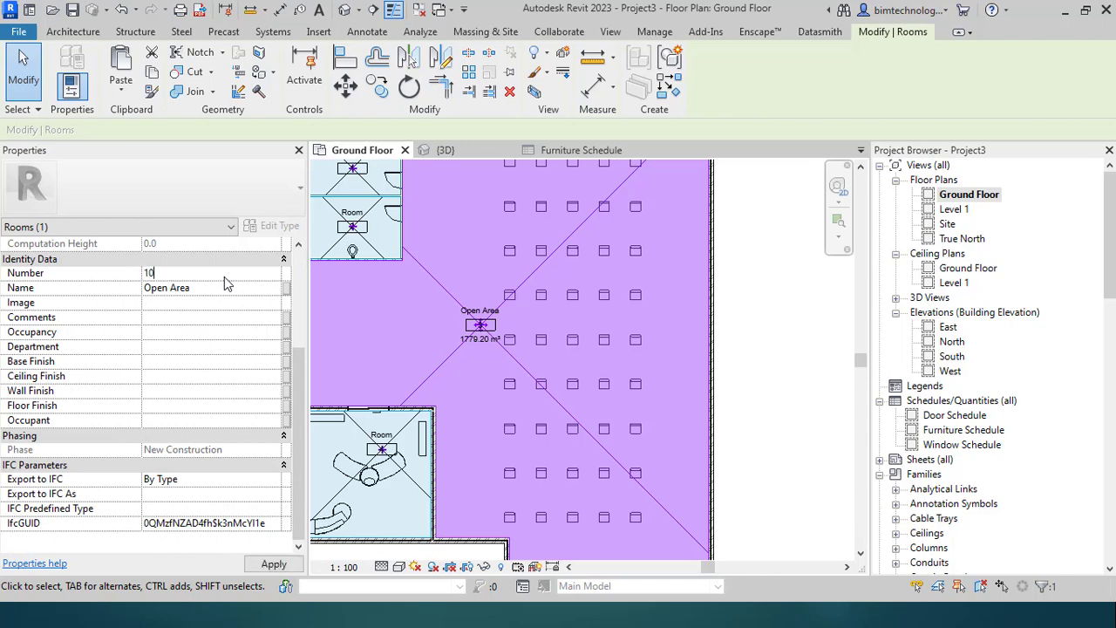
pyautogui.click(744, 307)
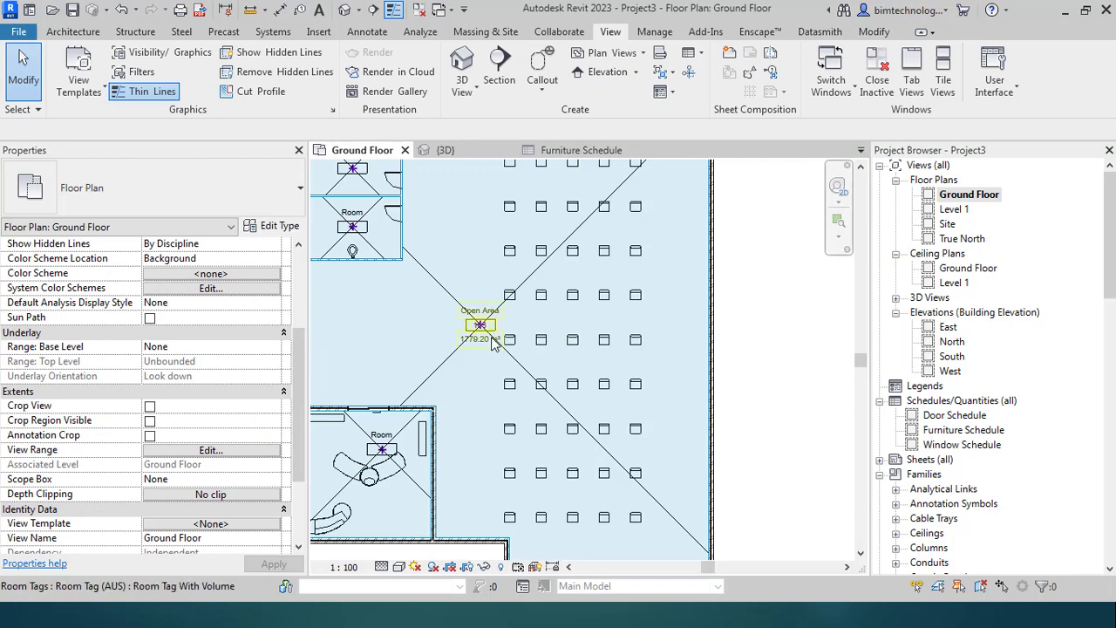
# - Set the Open Area room's number to 101 directly in its tag
pyautogui.scroll(5, 484, 329)
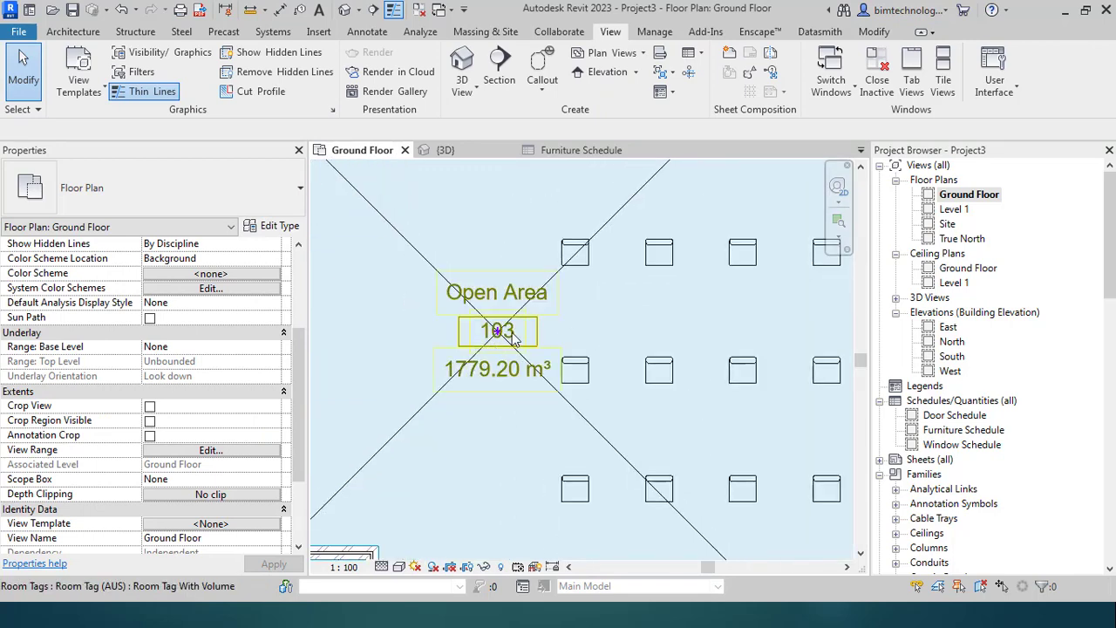
pyautogui.click(514, 339)
pyautogui.click(513, 332)
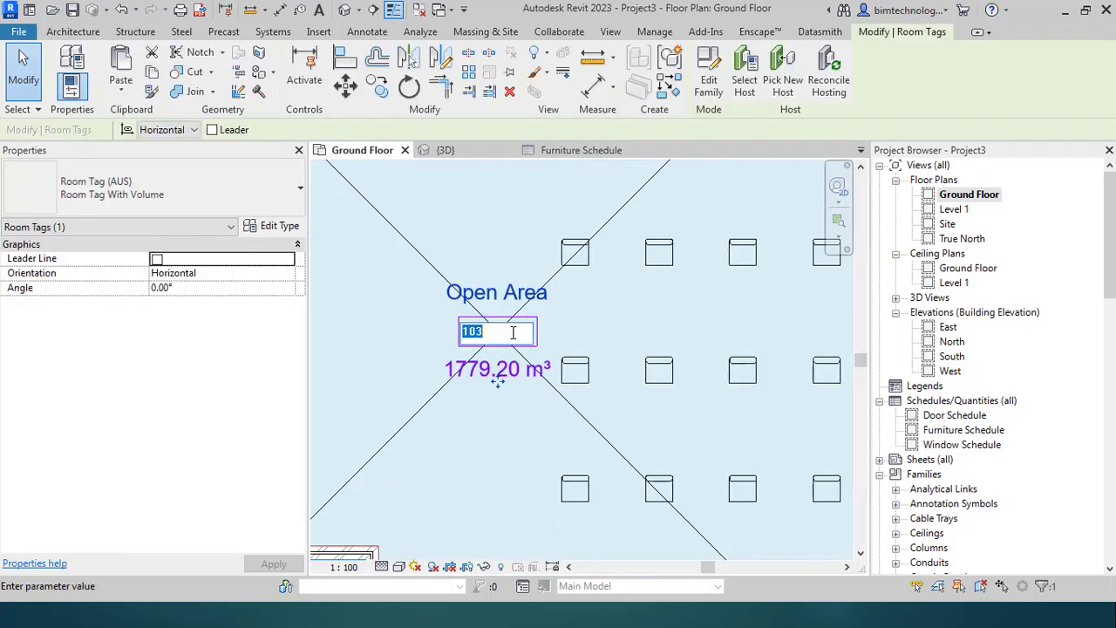
pyautogui.write('1')
pyautogui.scroll(-3, 540, 322)
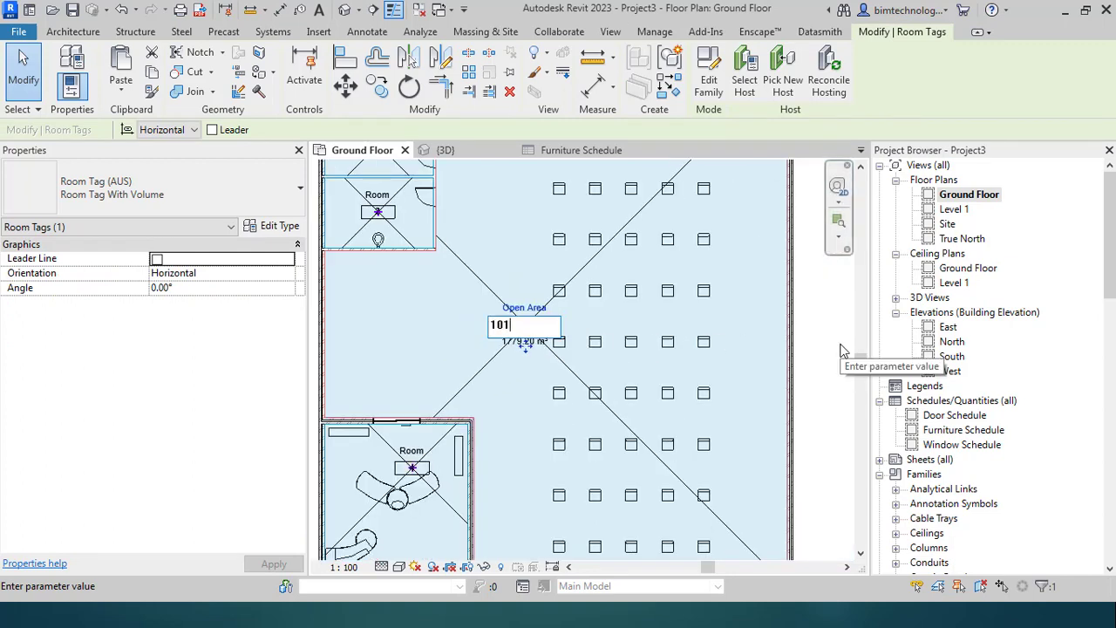
pyautogui.click(842, 351)
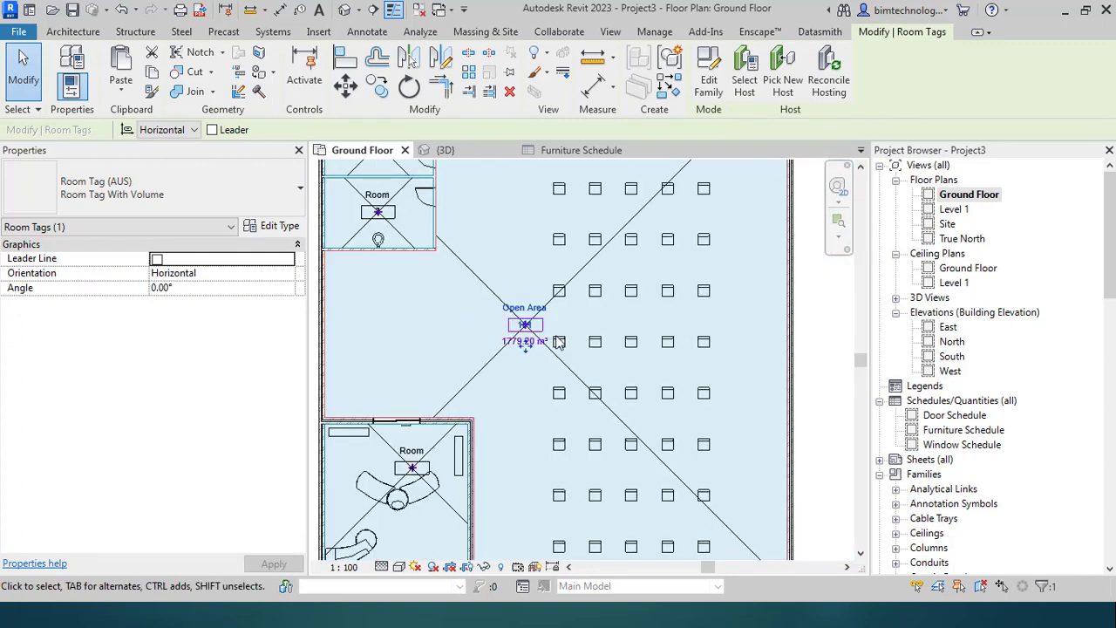
# - Select the Open Area room and review its dimensions, identity data and IFC parameters
pyautogui.click(810, 353)
pyautogui.click(504, 303)
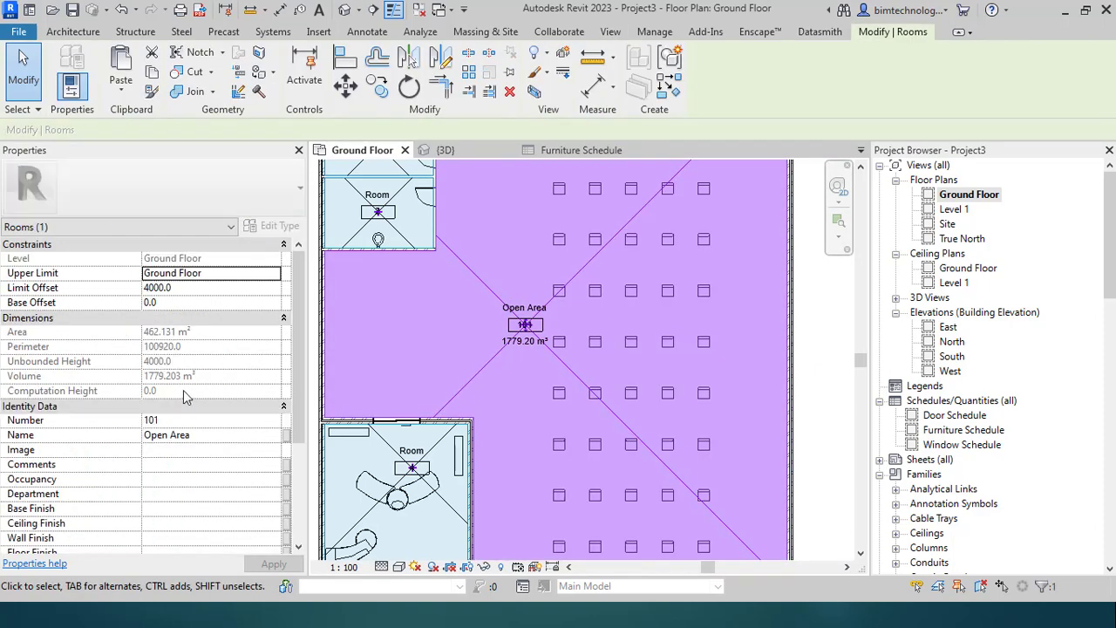
pyautogui.scroll(-3, 183, 397)
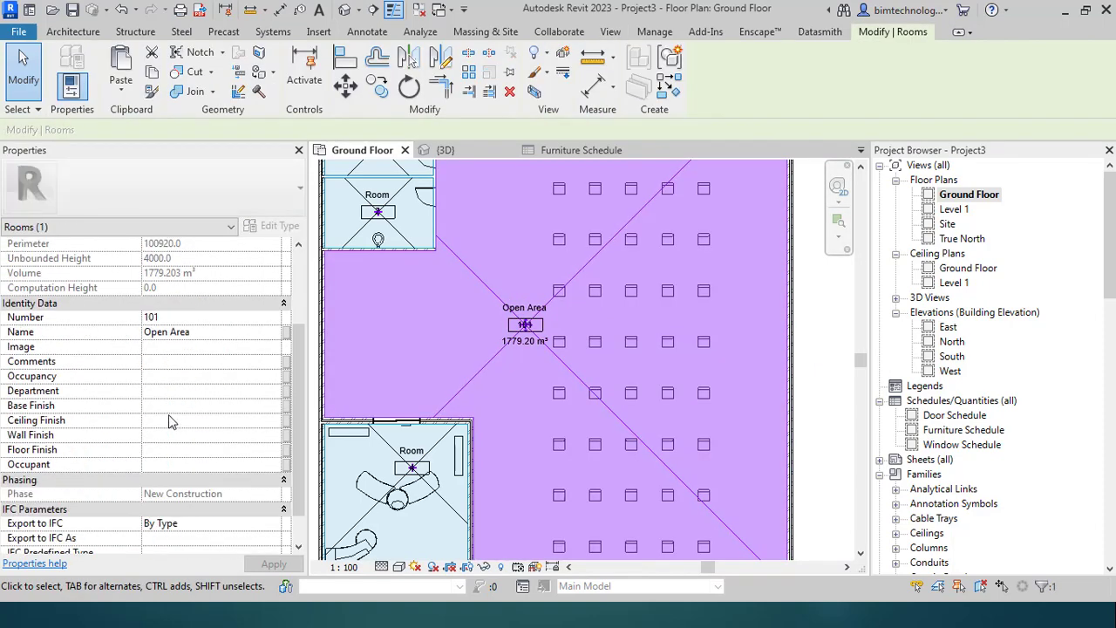
pyautogui.scroll(-2, 171, 422)
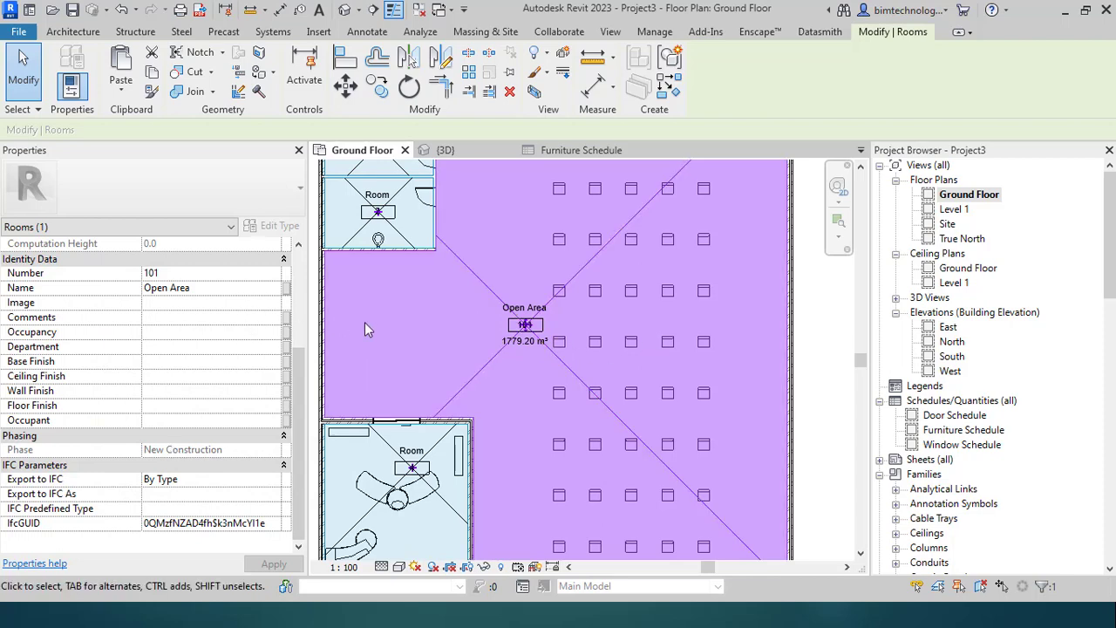
pyautogui.press('Escape')
# - Draw a straight room separation line across the Open Area, about 600 mm below the inner wall corner above the entrance doors
pyautogui.scroll(-3, 660, 383)
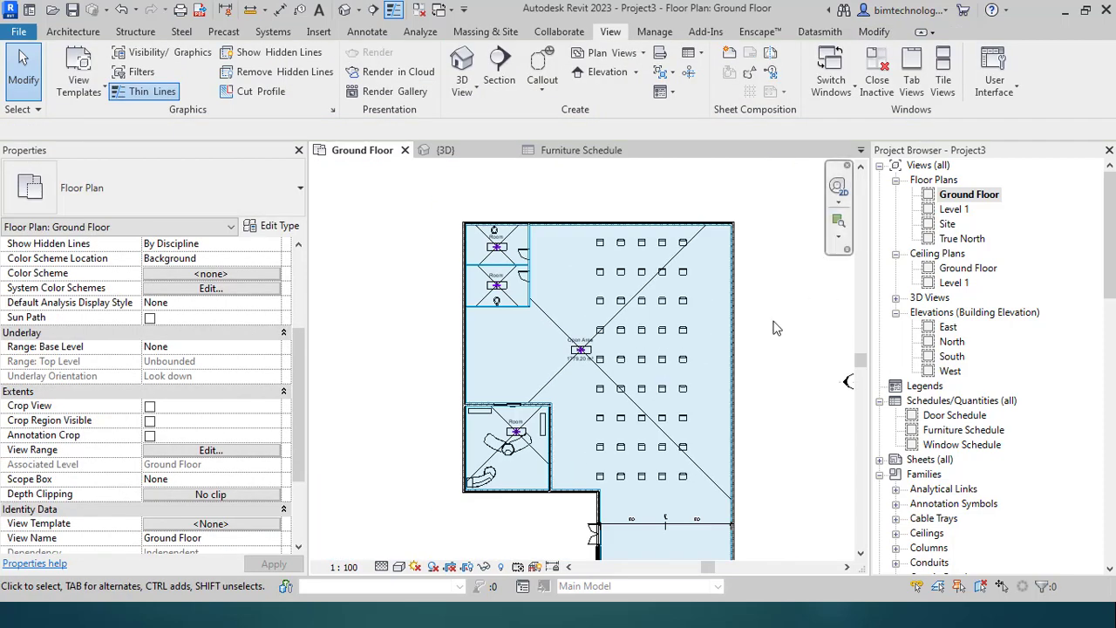
pyautogui.scroll(-1, 541, 338)
pyautogui.scroll(2, 667, 475)
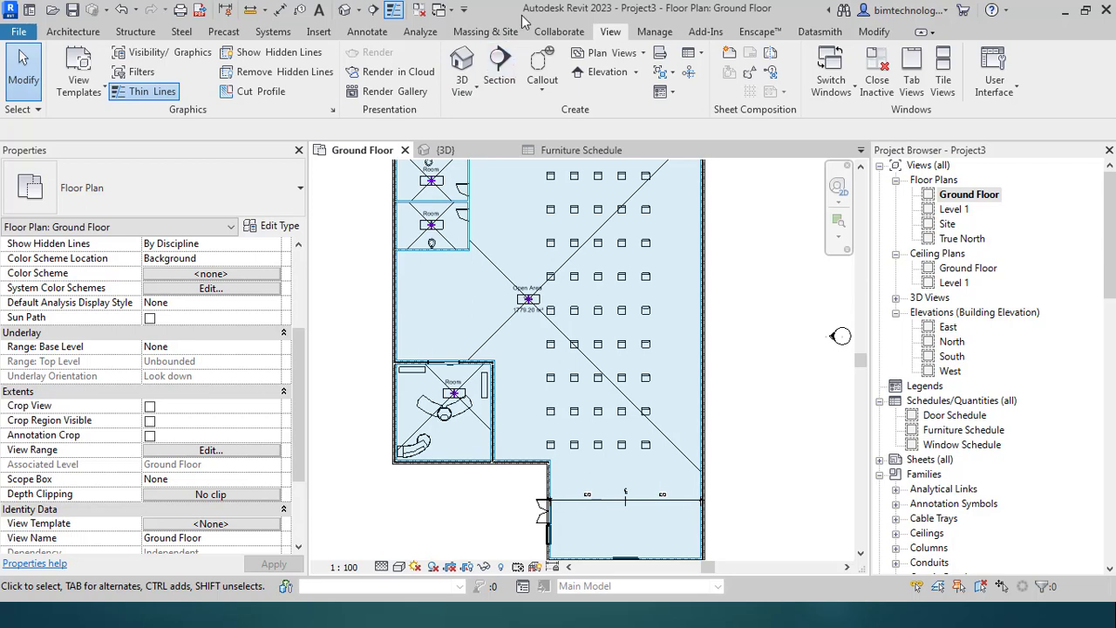
pyautogui.click(73, 31)
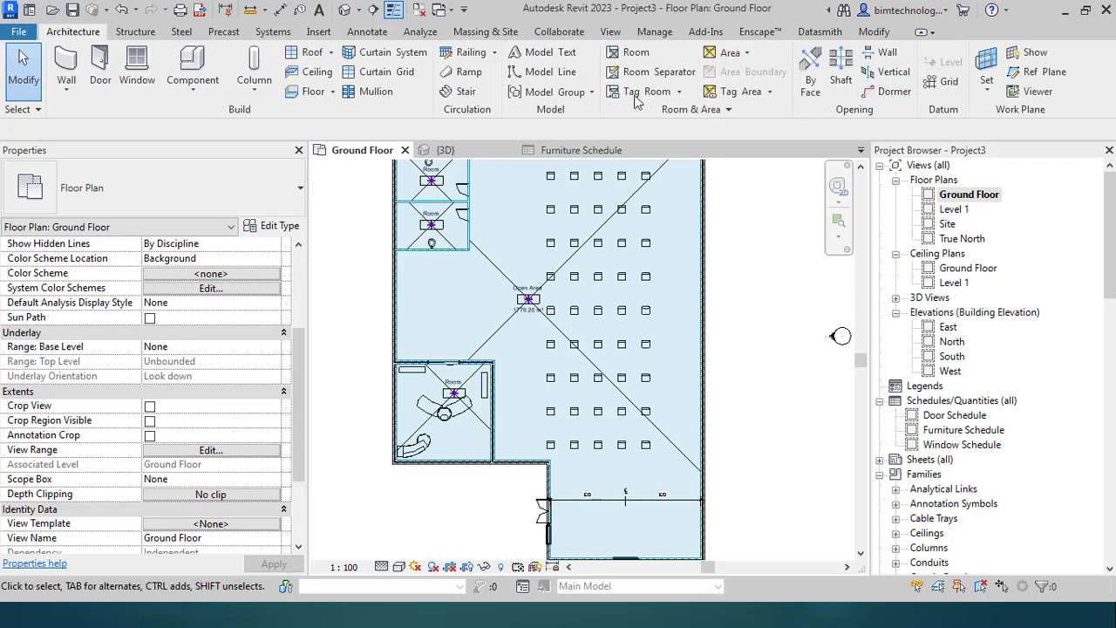
pyautogui.click(652, 75)
pyautogui.scroll(3, 566, 518)
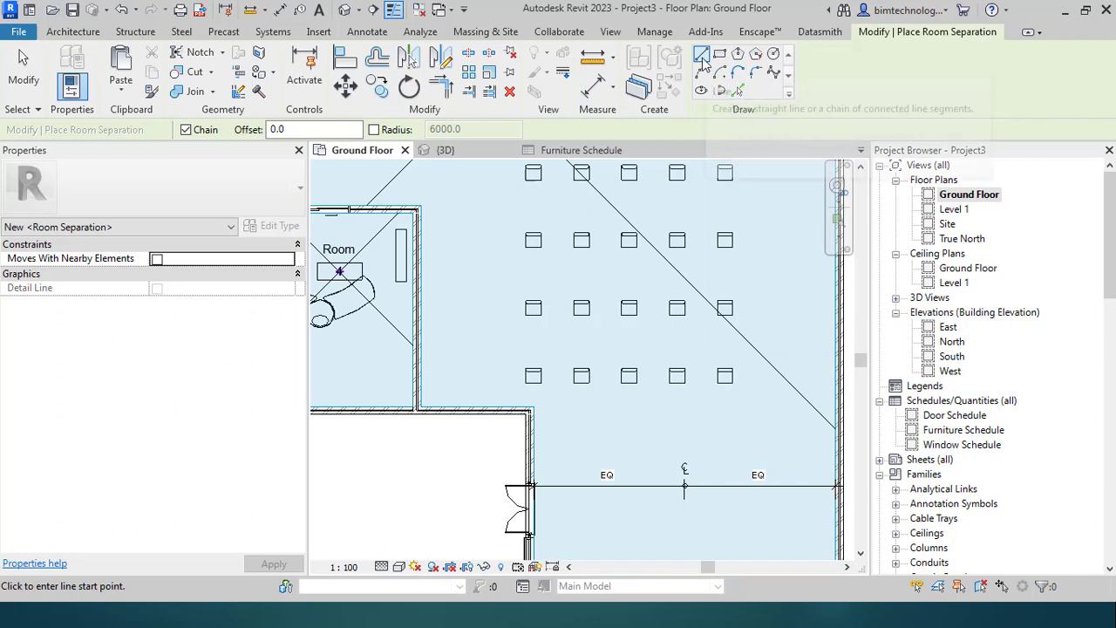
pyautogui.click(529, 431)
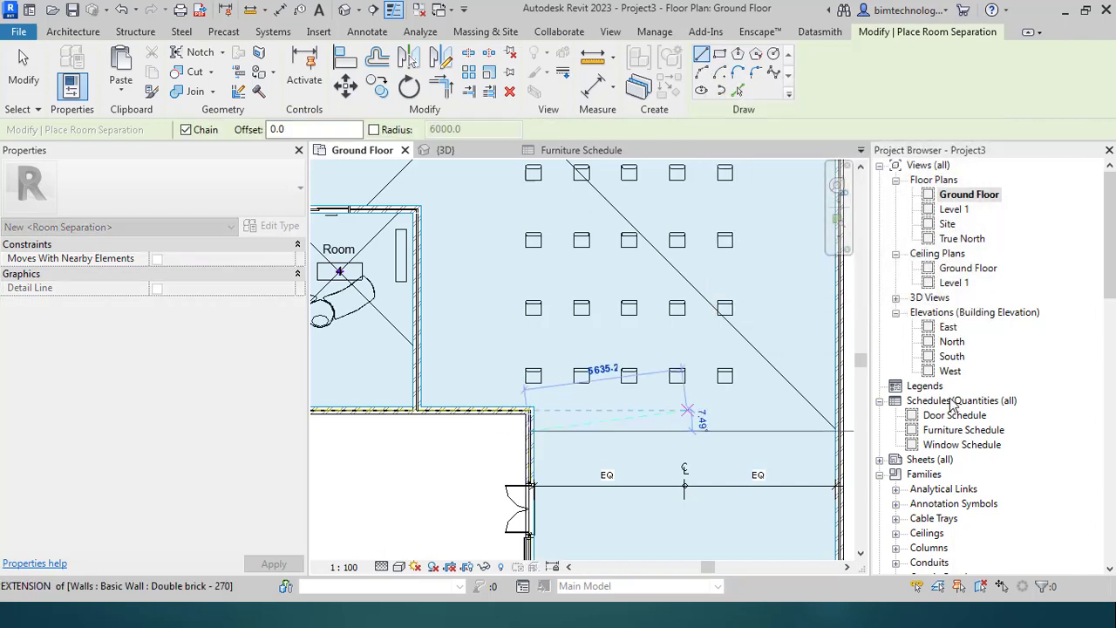
pyautogui.click(837, 431)
pyautogui.press('Escape')
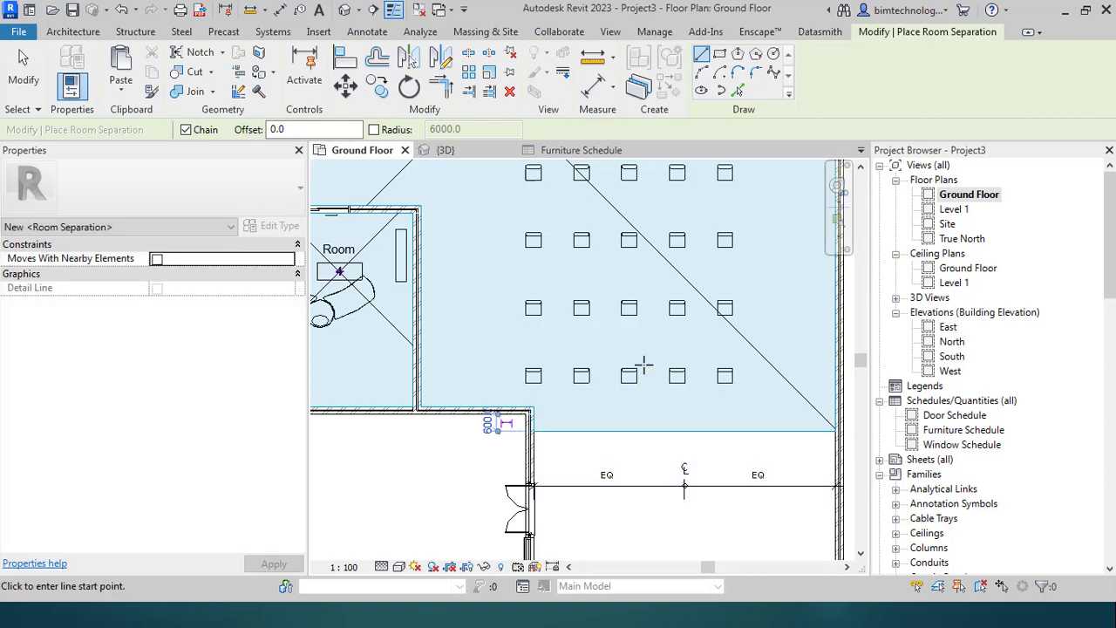
# - Place a tagged room in the space below the separation line, beside the double entrance door
pyautogui.scroll(-4, 611, 314)
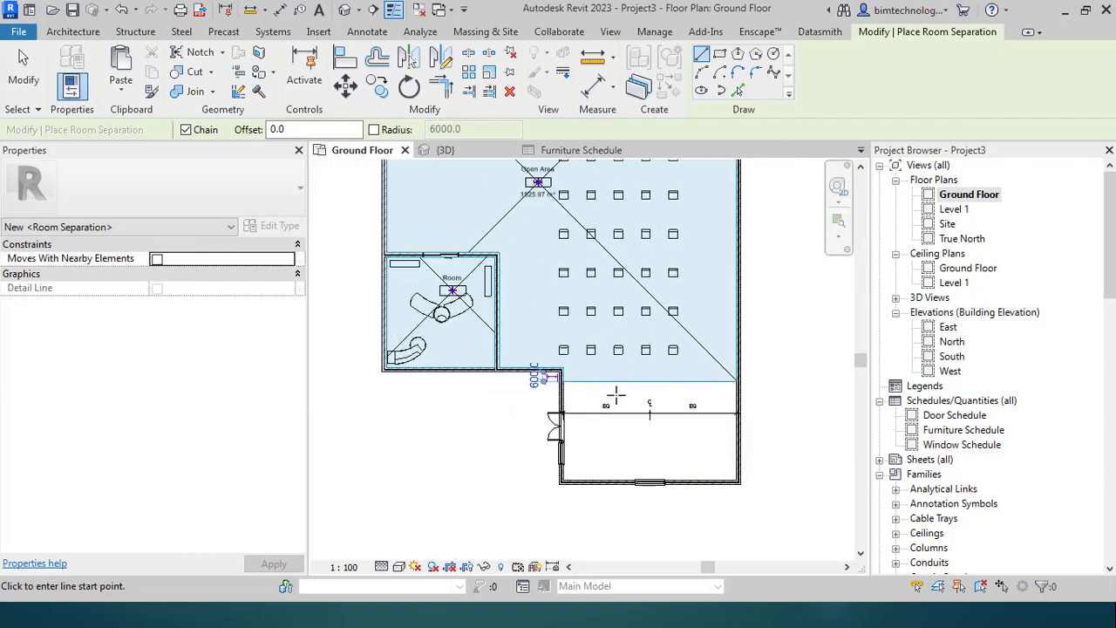
pyautogui.click(77, 33)
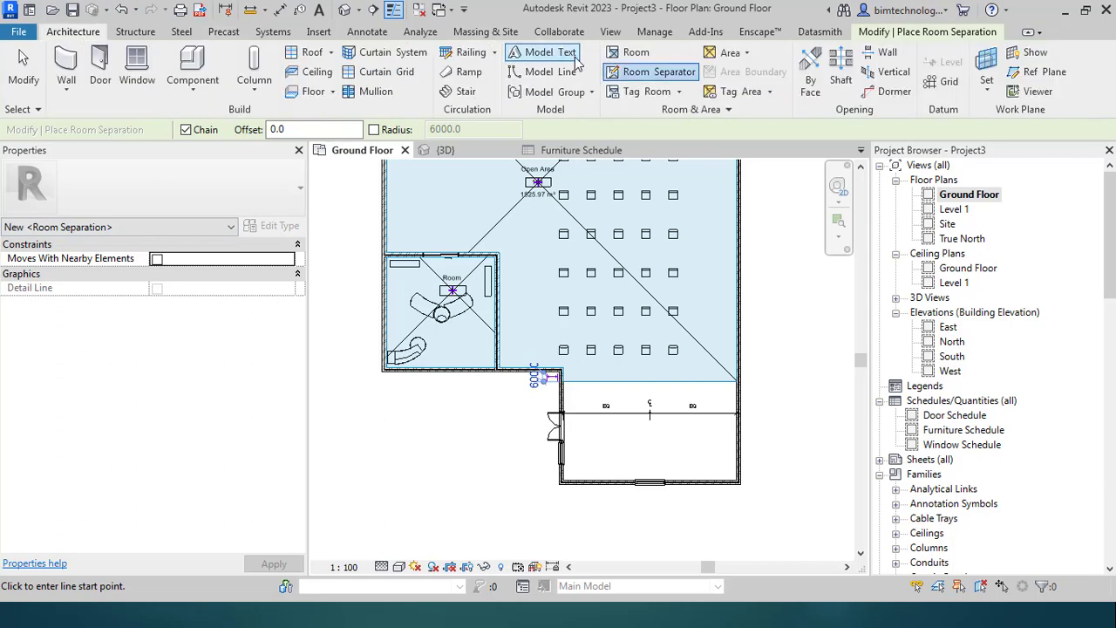
pyautogui.click(629, 52)
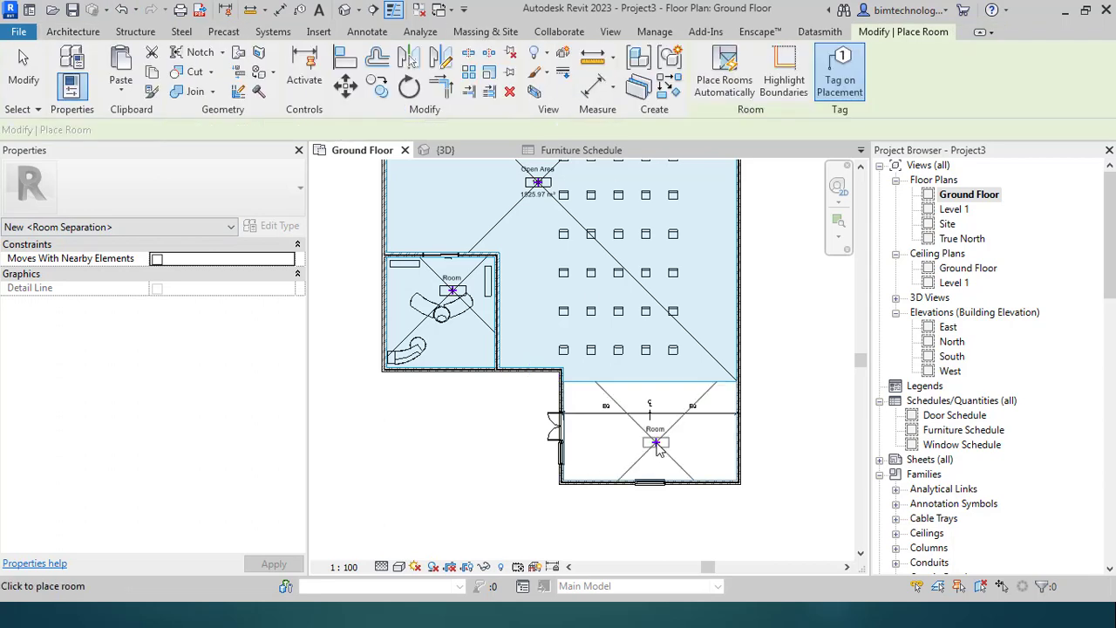
pyautogui.click(658, 447)
pyautogui.scroll(3, 765, 455)
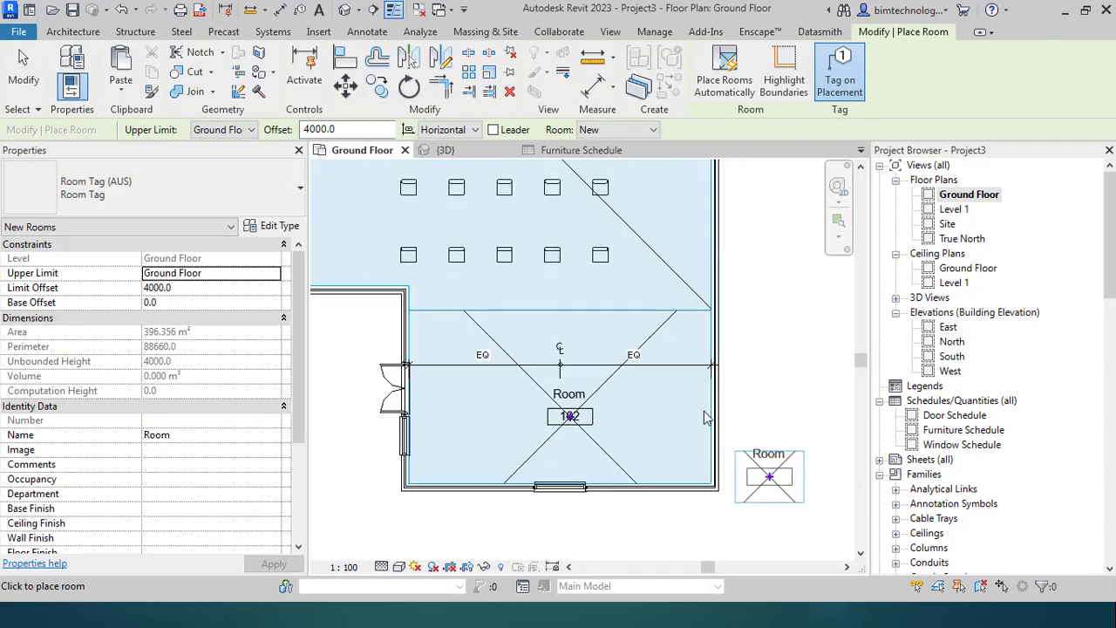
pyautogui.click(23, 70)
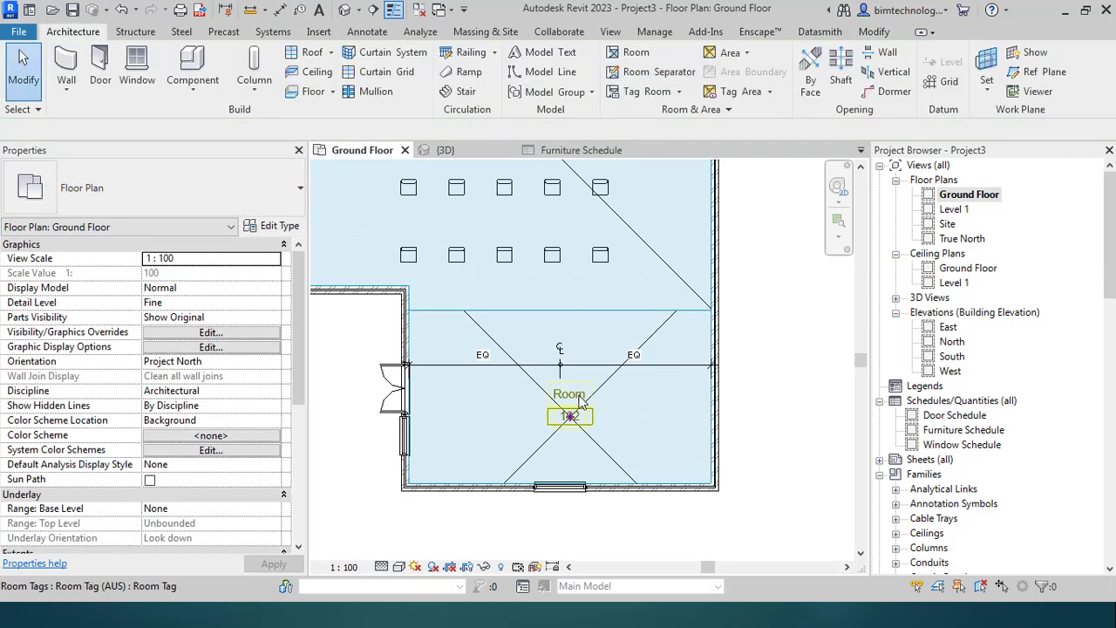
# - Rename the room below the separation line as Entrance through its tag
pyautogui.doubleClick(581, 400)
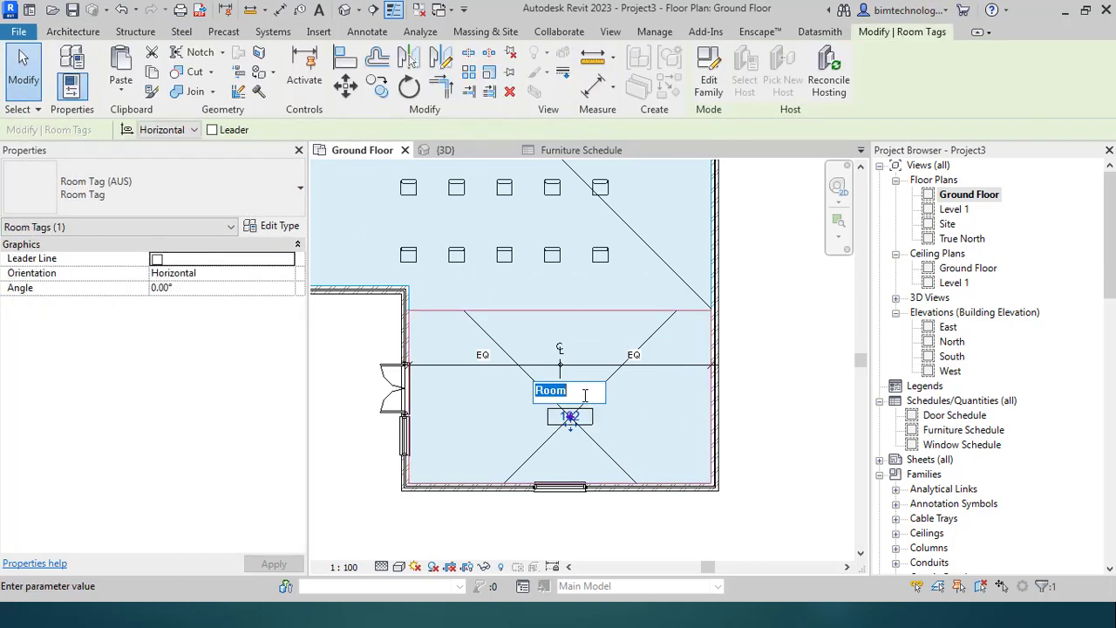
pyautogui.write('En')
pyautogui.click(766, 372)
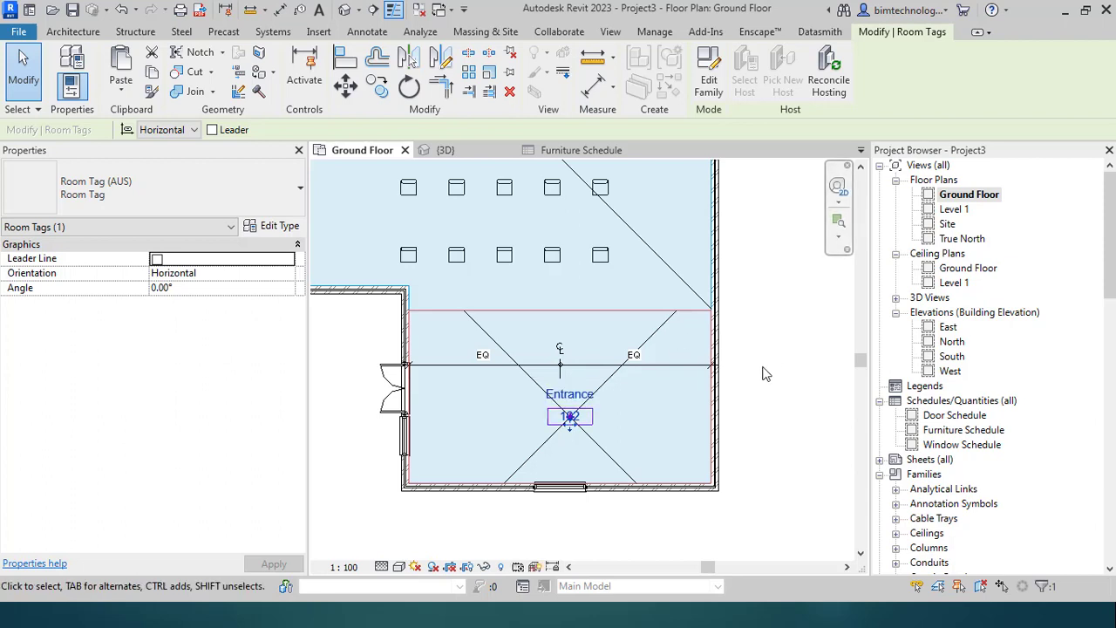
pyautogui.scroll(-2, 765, 376)
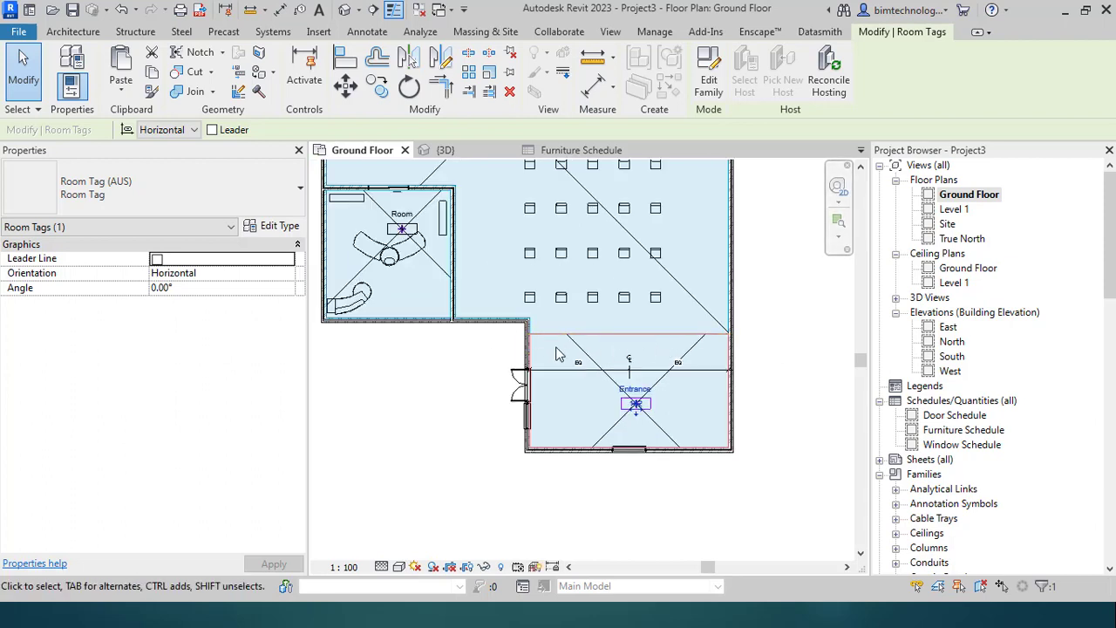
pyautogui.scroll(-3, 593, 480)
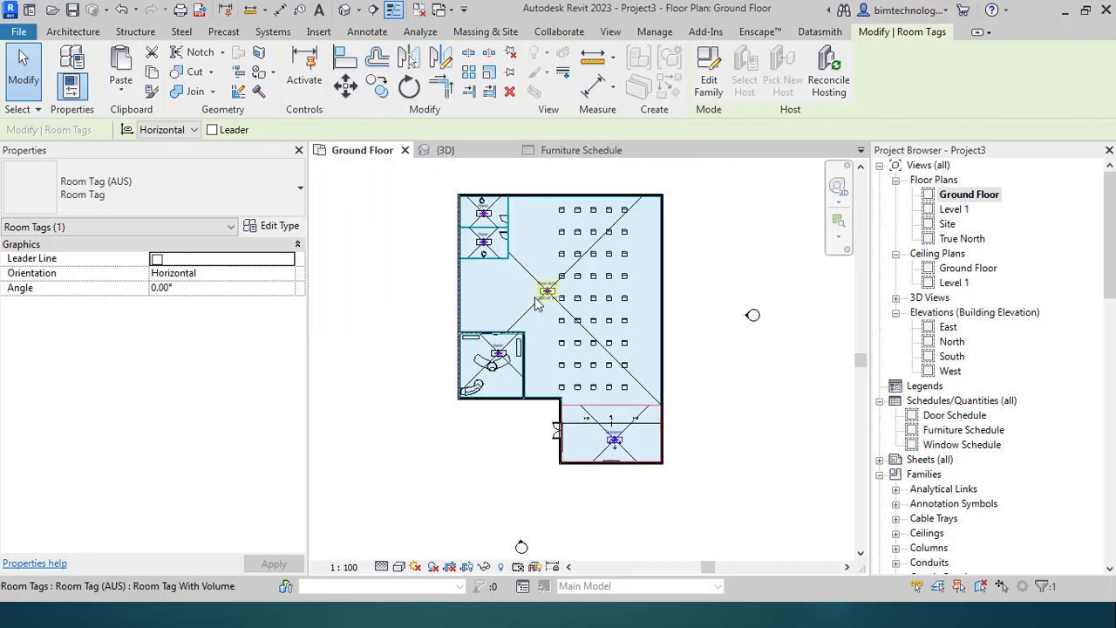
pyautogui.scroll(1, 627, 497)
pyautogui.scroll(-2, 436, 505)
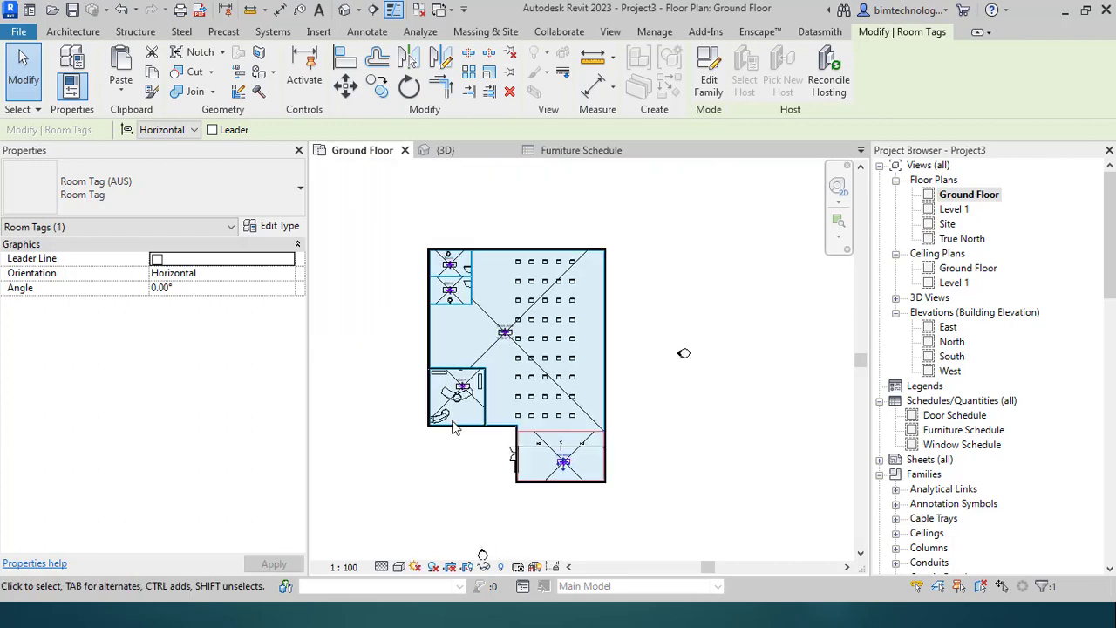
pyautogui.scroll(2, 475, 305)
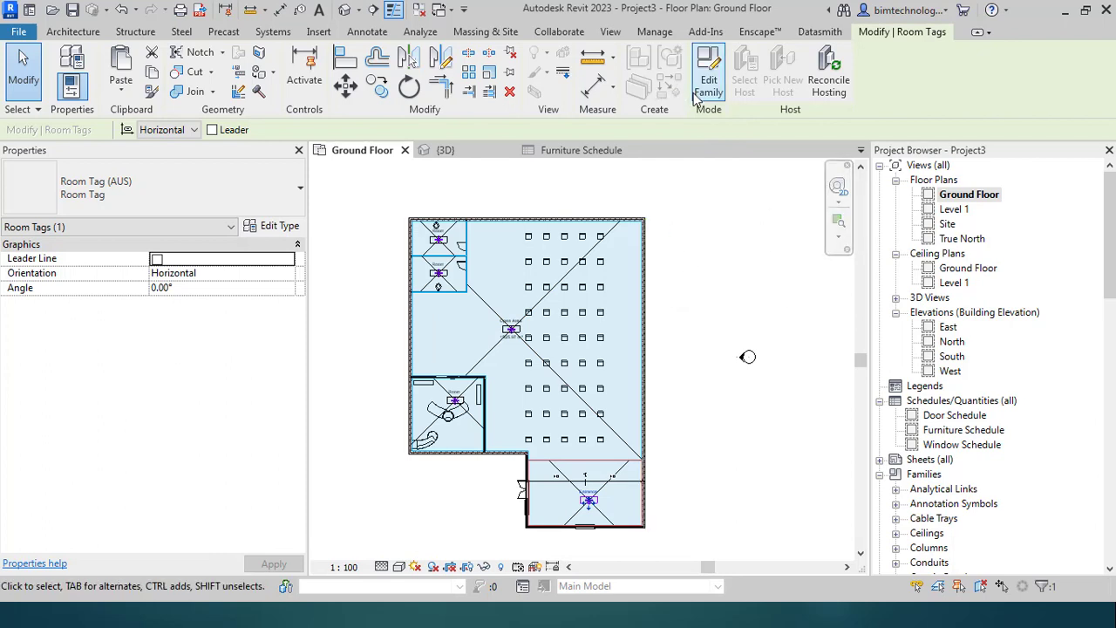
pyautogui.click(73, 31)
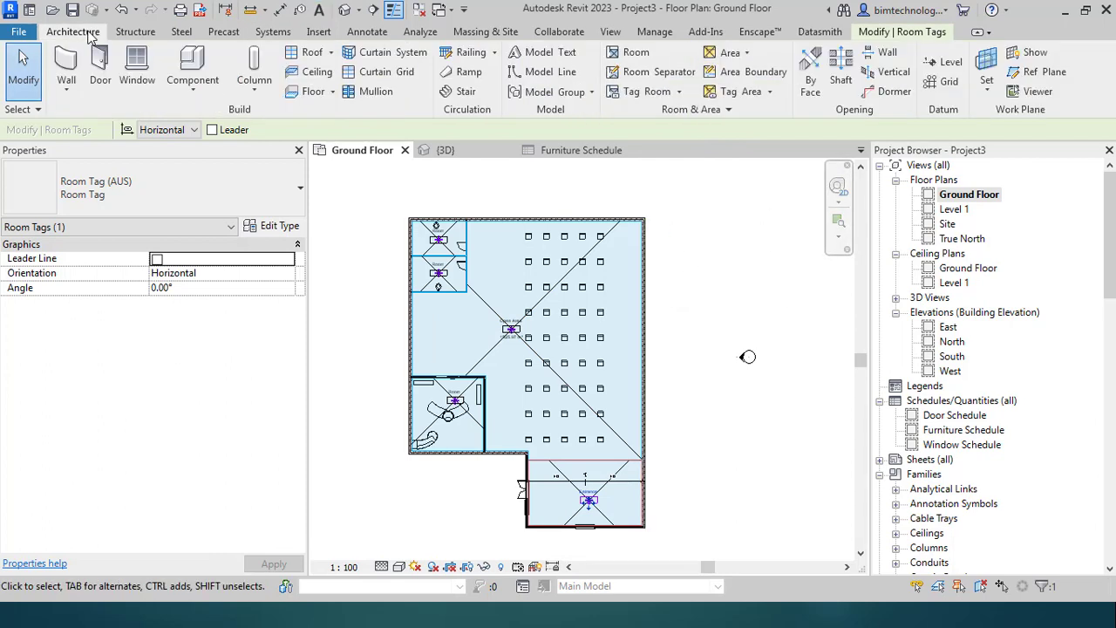
pyautogui.click(610, 31)
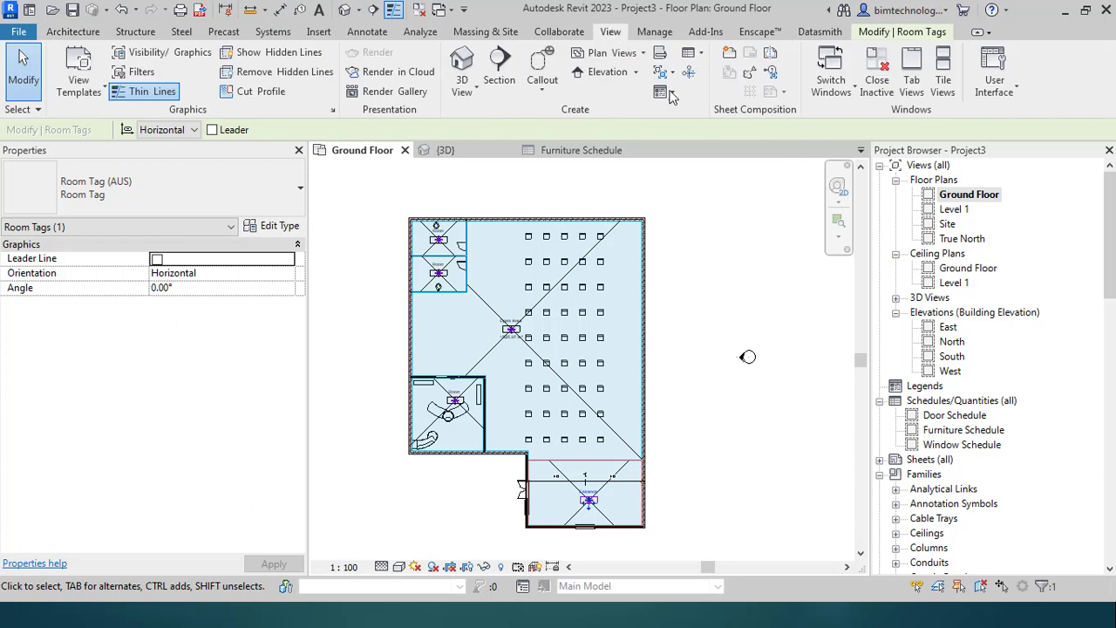
# - Open the color scheme editor and set the scheme category to Rooms
pyautogui.click(73, 31)
pyautogui.click(733, 111)
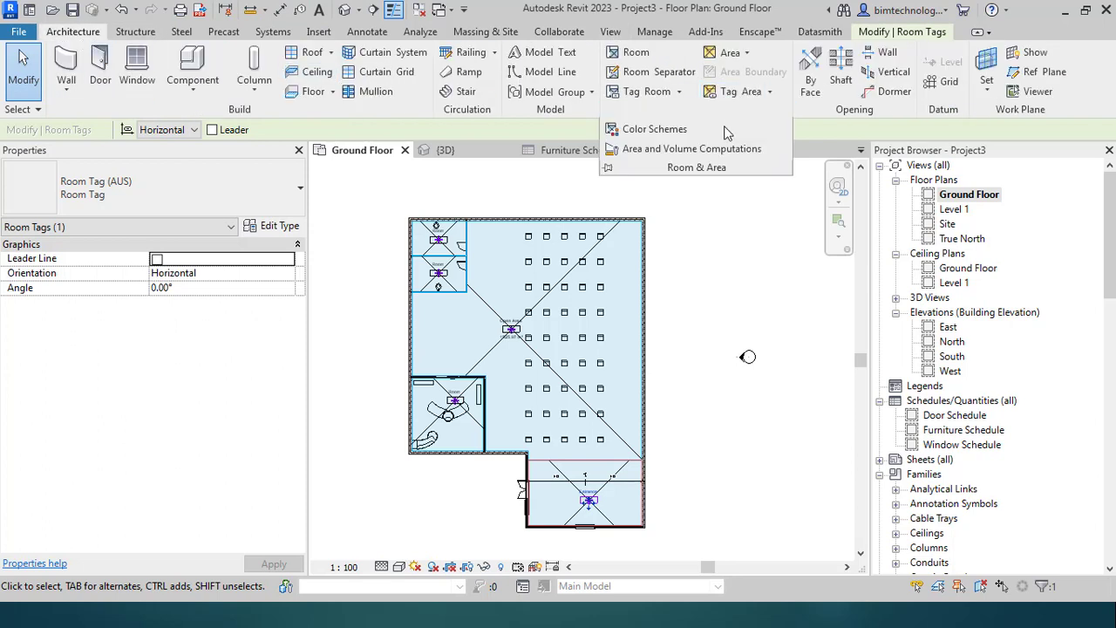
pyautogui.click(645, 130)
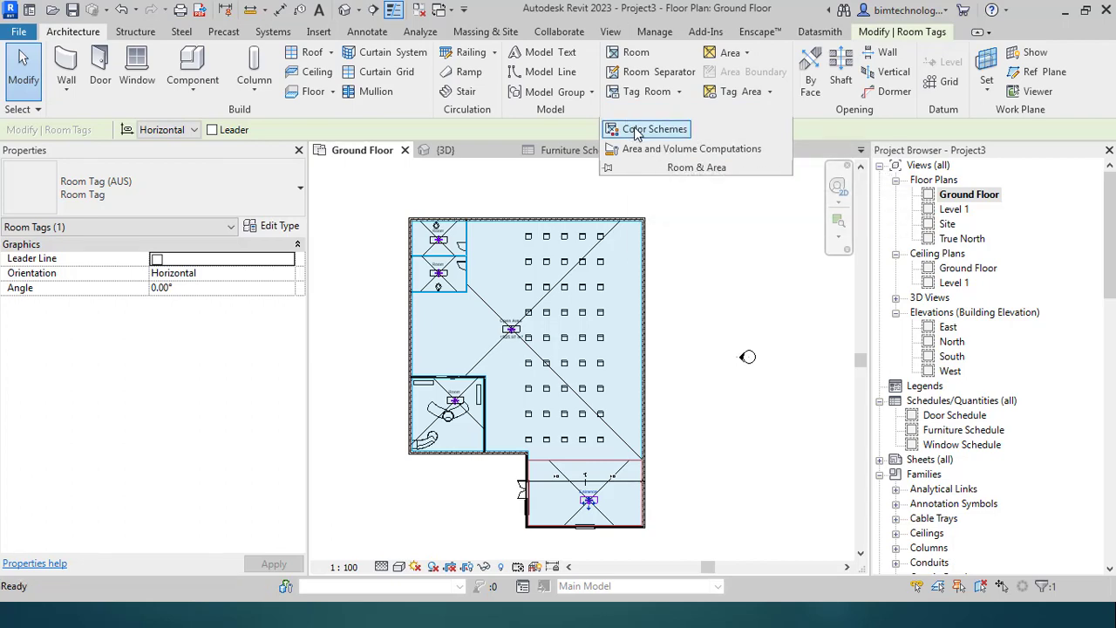
pyautogui.click(645, 130)
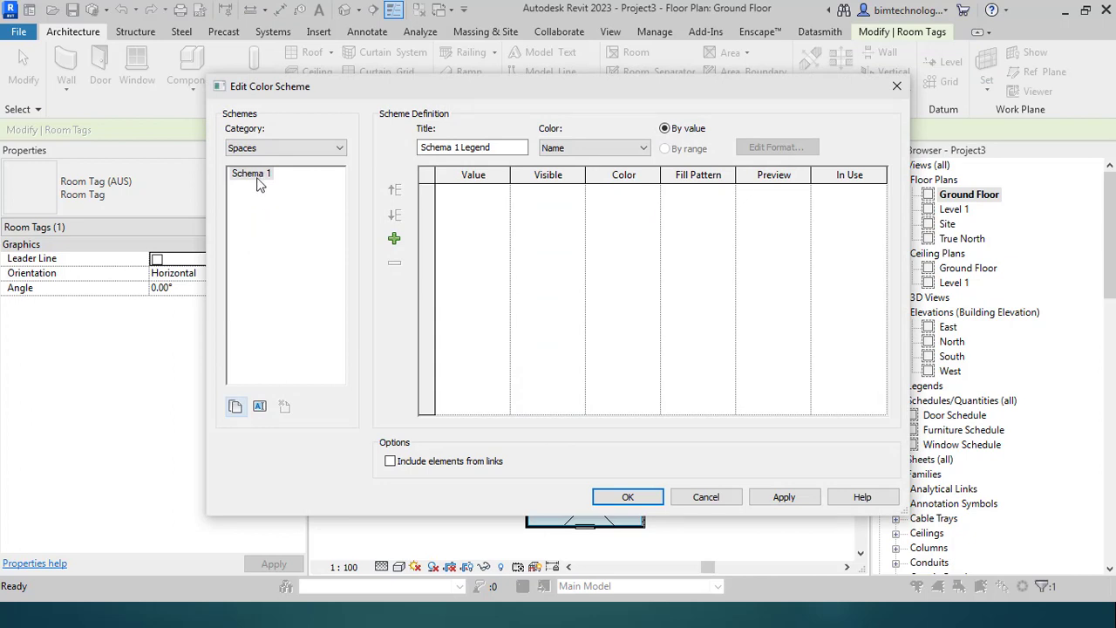
pyautogui.click(286, 147)
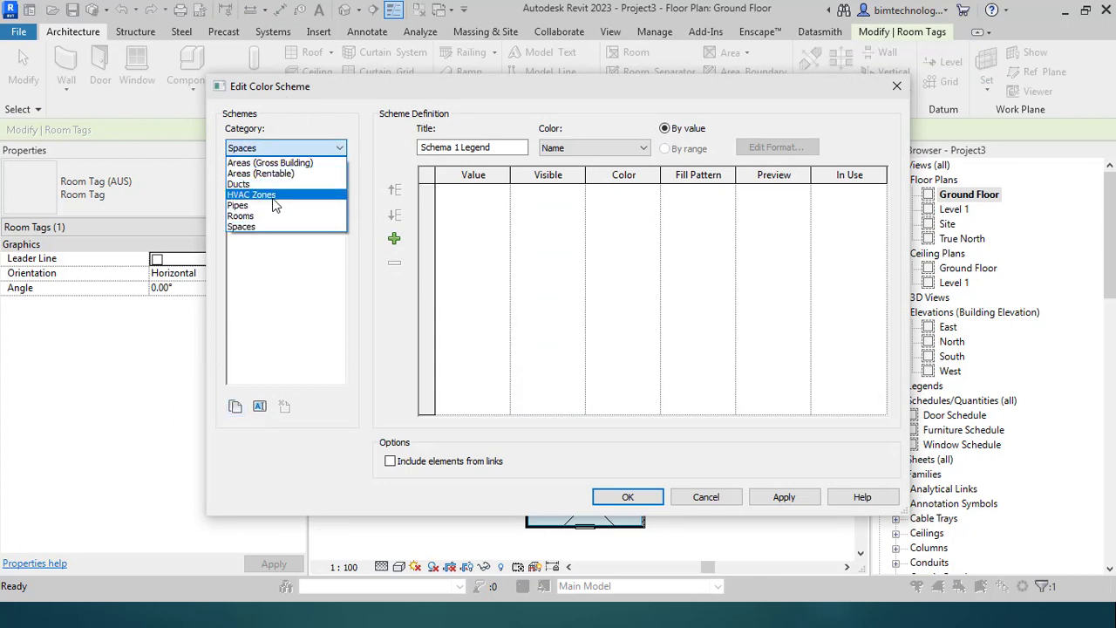
pyautogui.click(273, 223)
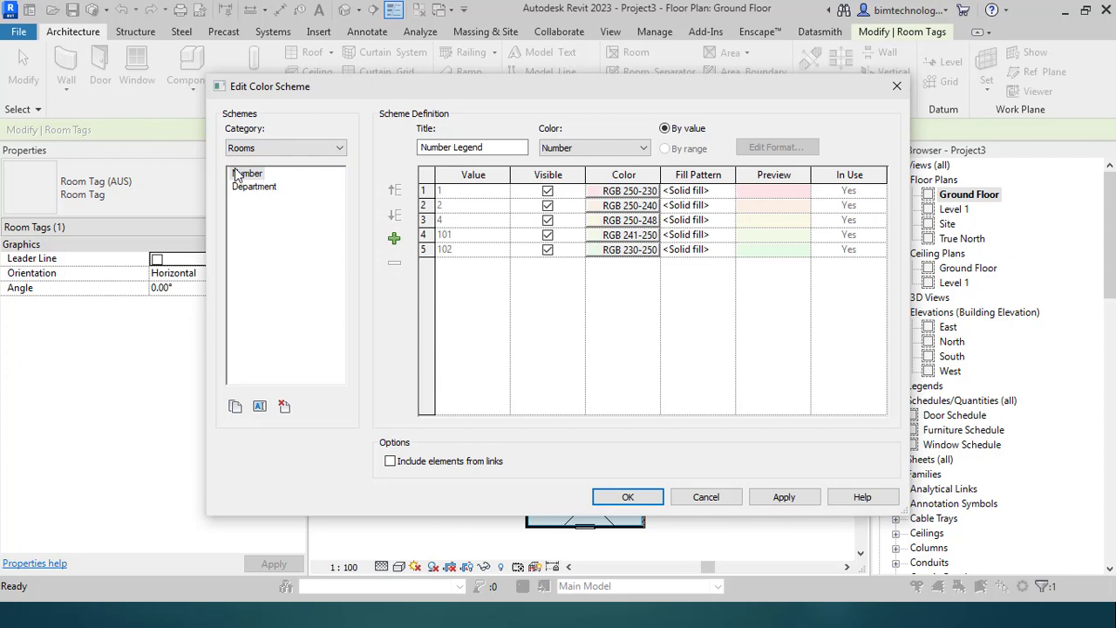
# - Duplicate the Number room color scheme under the name Name
pyautogui.click(249, 174)
pyautogui.click(255, 186)
pyautogui.press('Up')
pyautogui.click(235, 407)
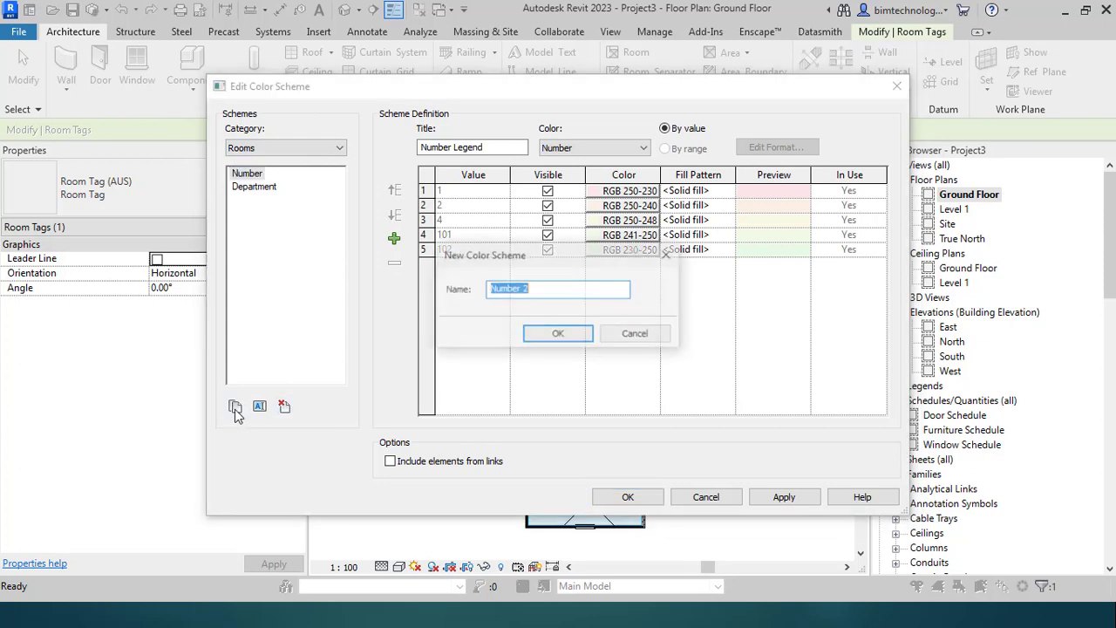
pyautogui.write('Name')
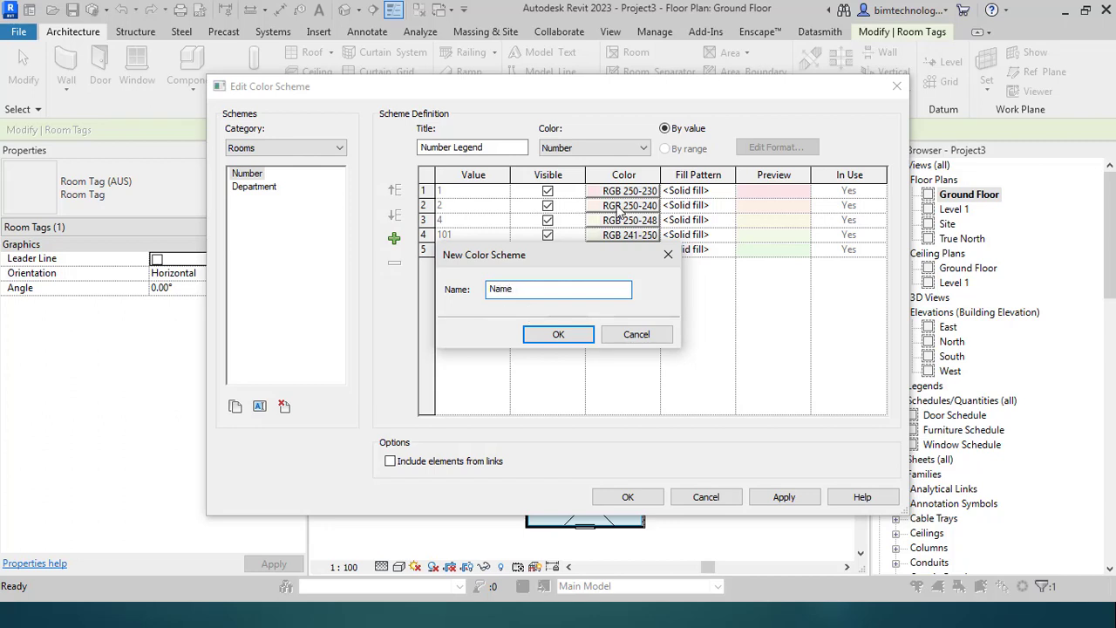
pyautogui.click(556, 335)
# - Color the new scheme by the Name parameter, accepting the loss of colors, and title it Name Legend
pyautogui.click(554, 147)
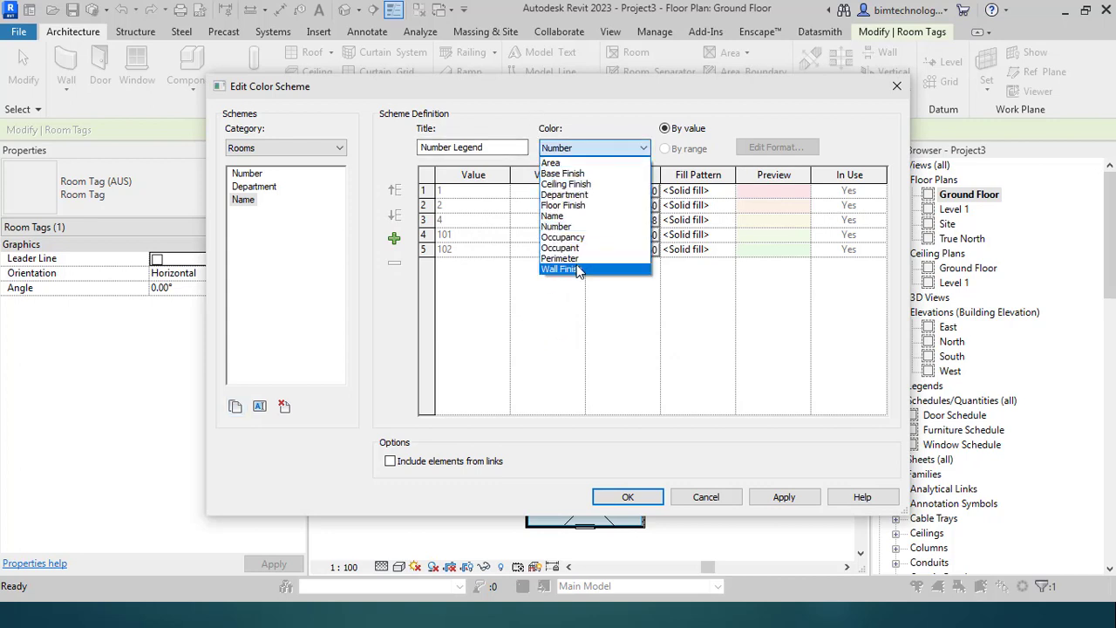
pyautogui.click(555, 216)
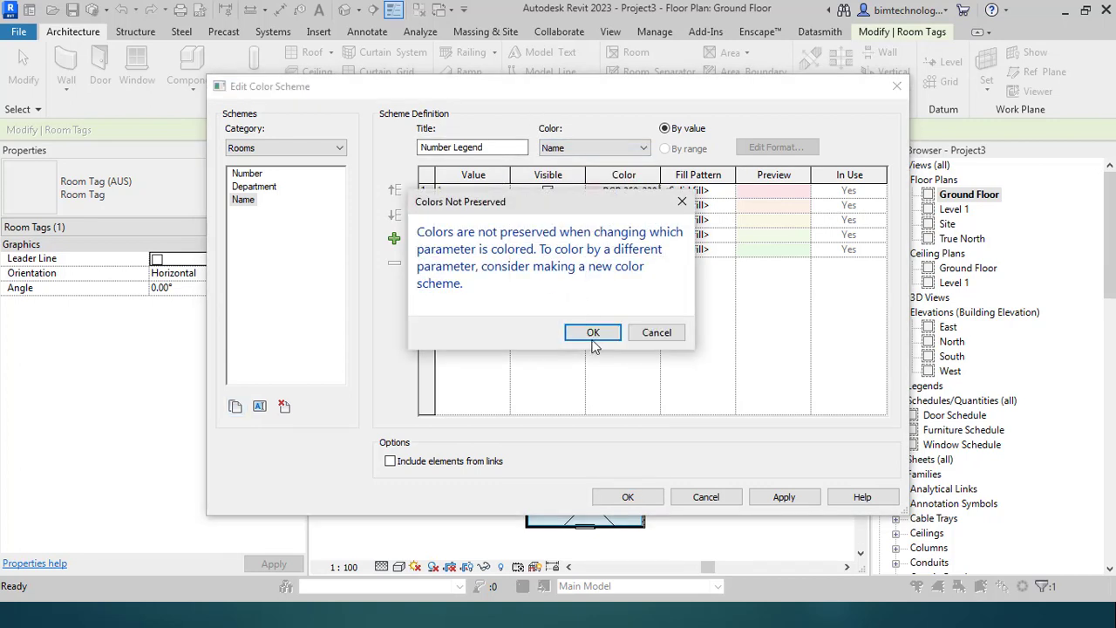
pyautogui.click(593, 337)
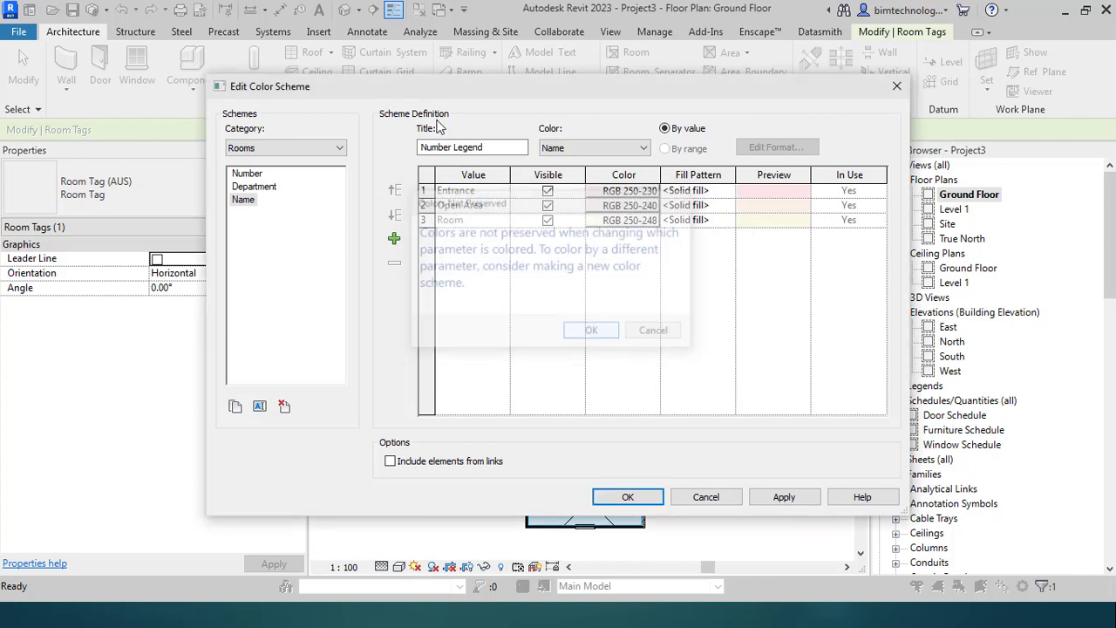
pyautogui.write('Na')
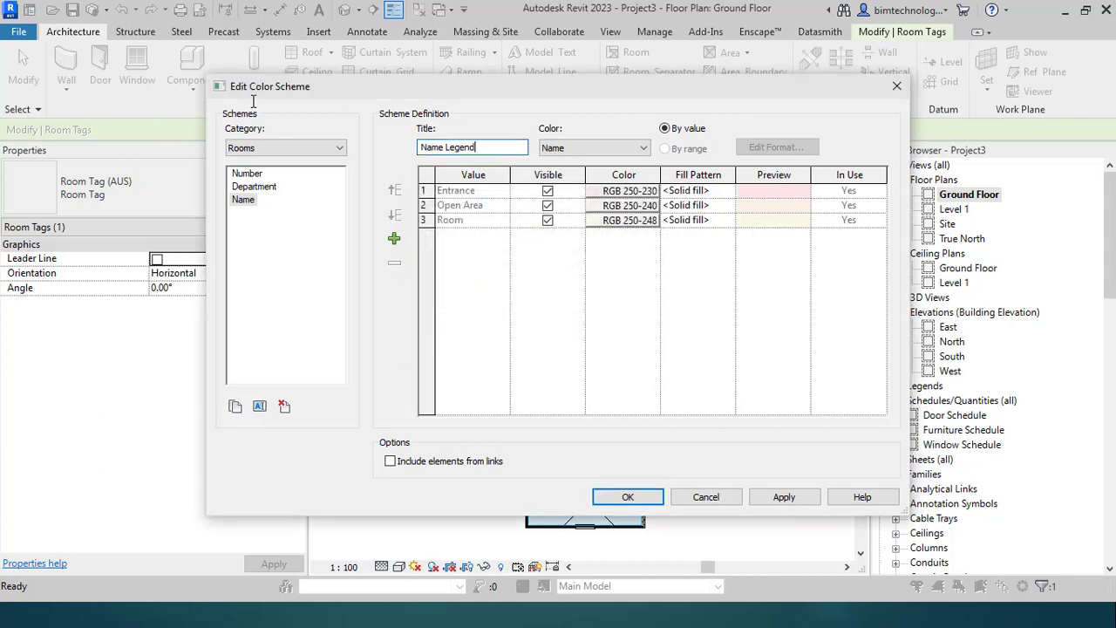
# - Set the Entrance color in the Name scheme to light blue, RGB 227-244-253
pyautogui.click(643, 203)
pyautogui.click(661, 203)
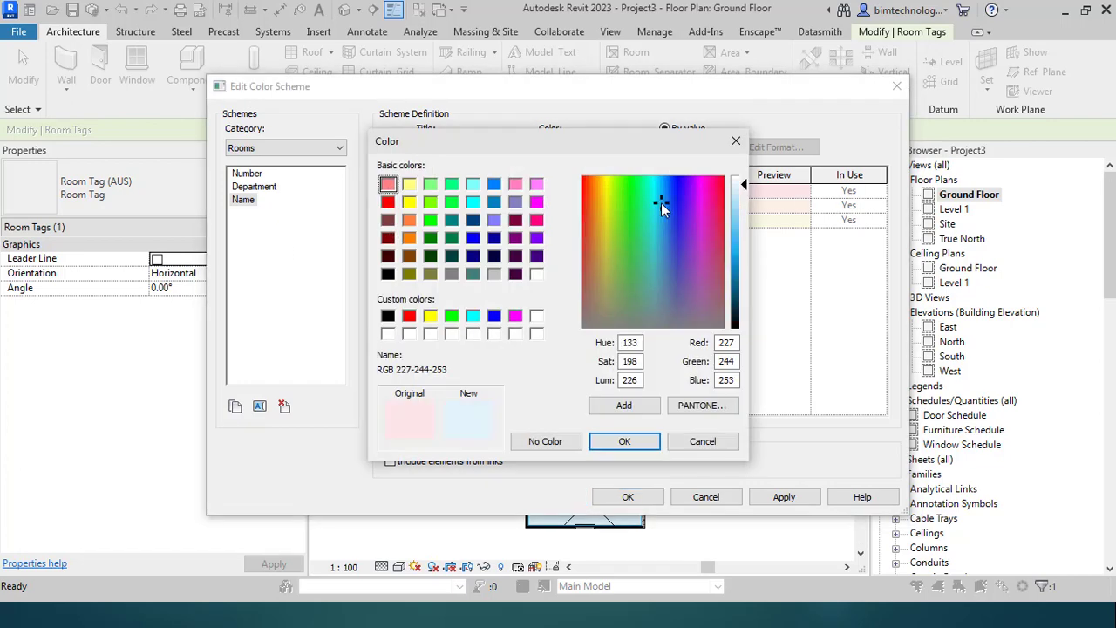
pyautogui.click(624, 442)
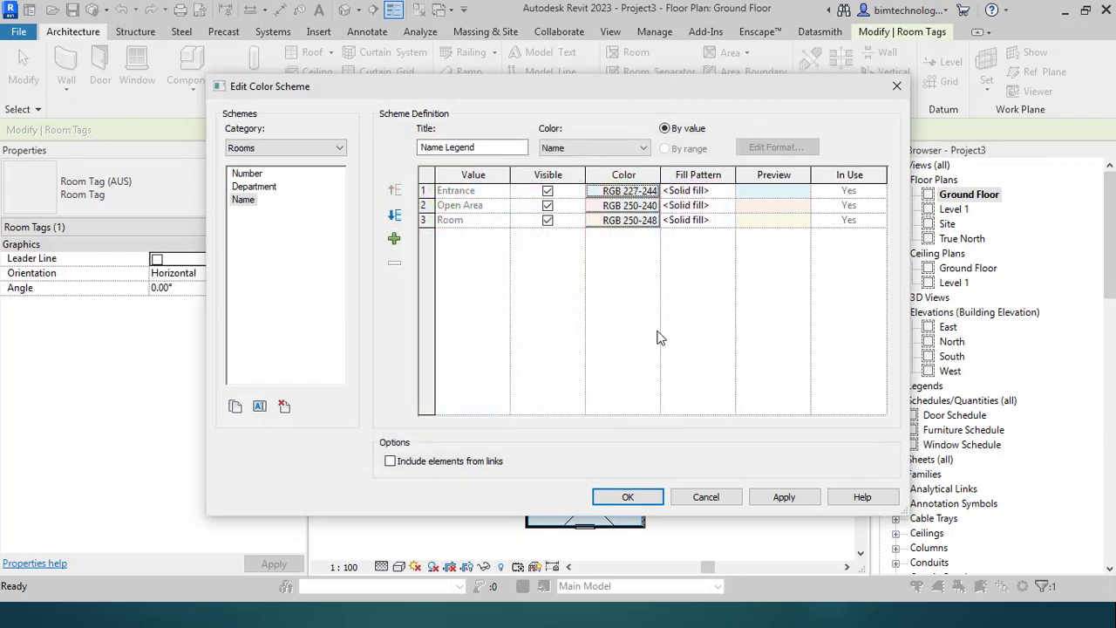
# - Set the Name scheme colors to purple RGB 128-000-255 for Entrance and orange RGB 255-128-064 for Open Area
pyautogui.click(626, 190)
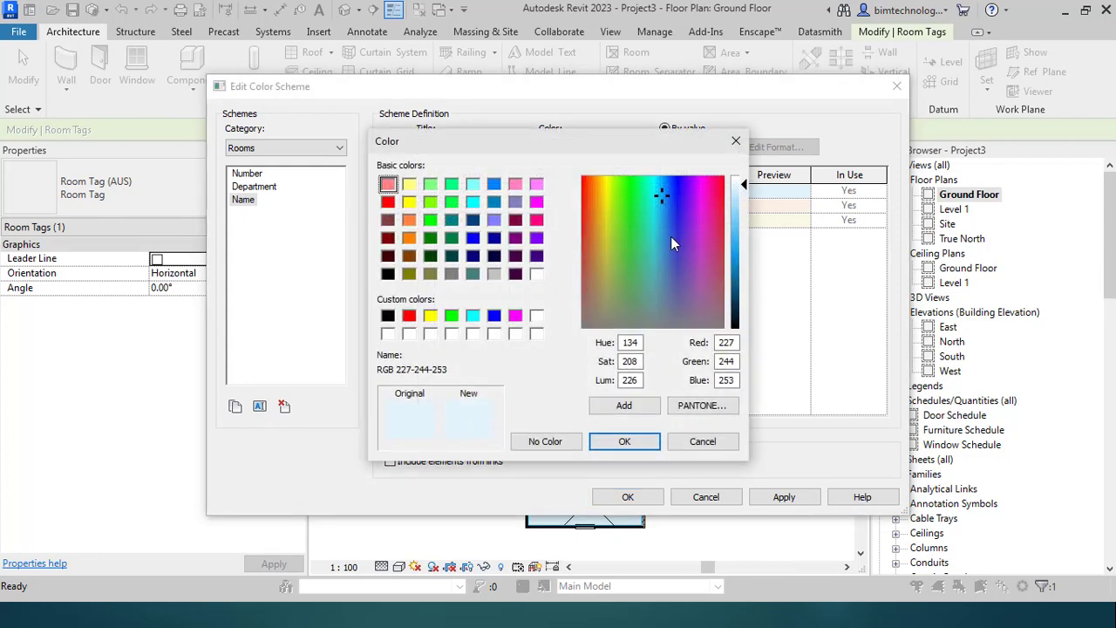
pyautogui.click(537, 237)
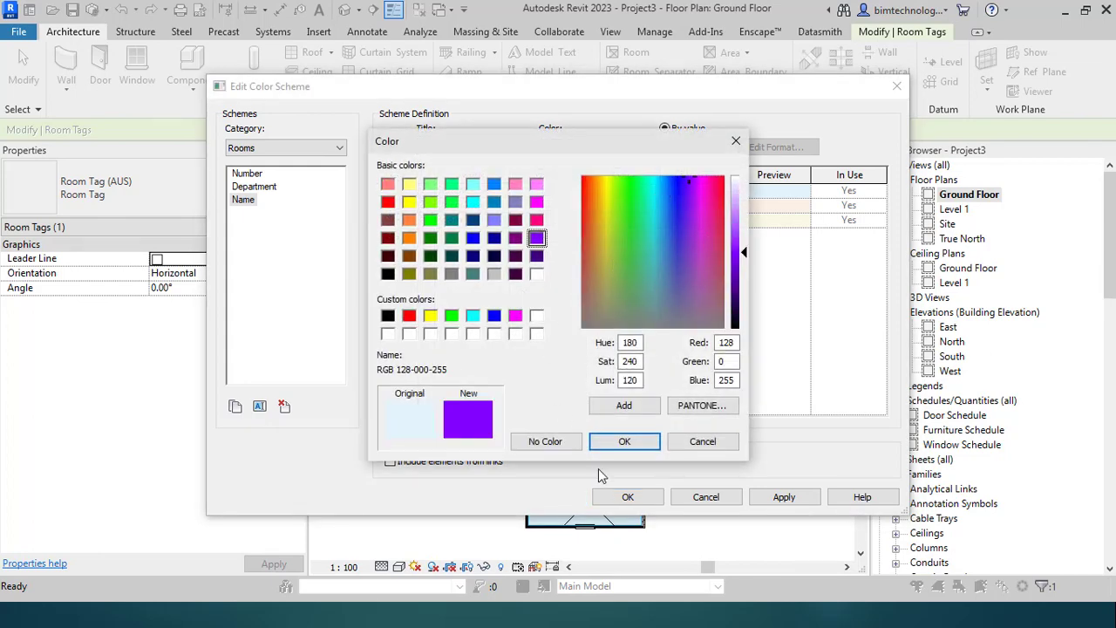
pyautogui.click(645, 440)
pyautogui.click(645, 220)
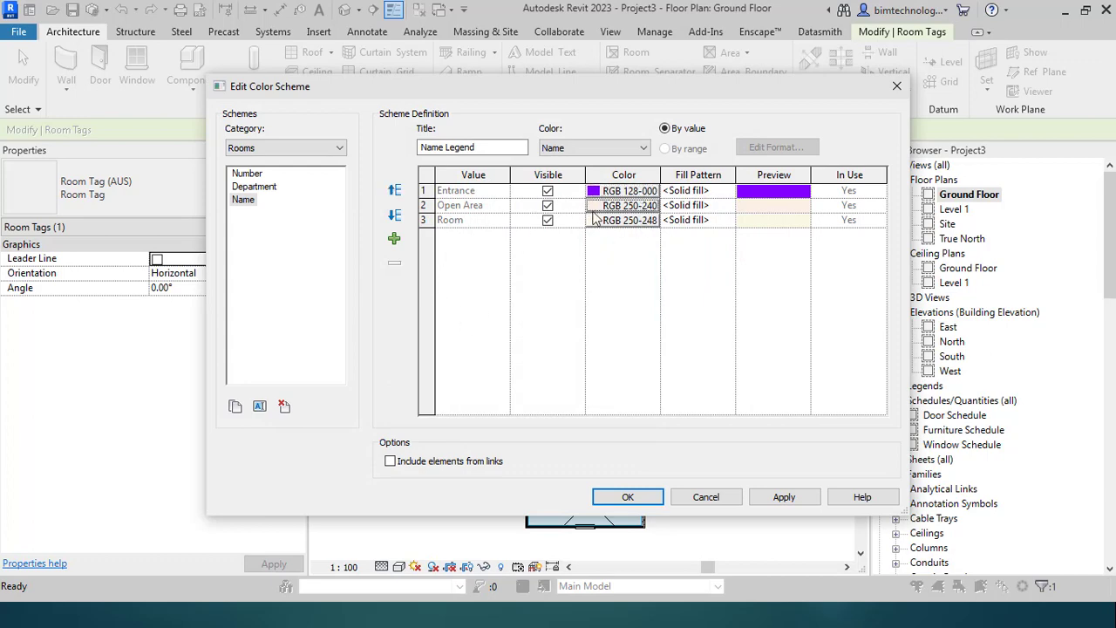
pyautogui.click(591, 208)
pyautogui.click(409, 219)
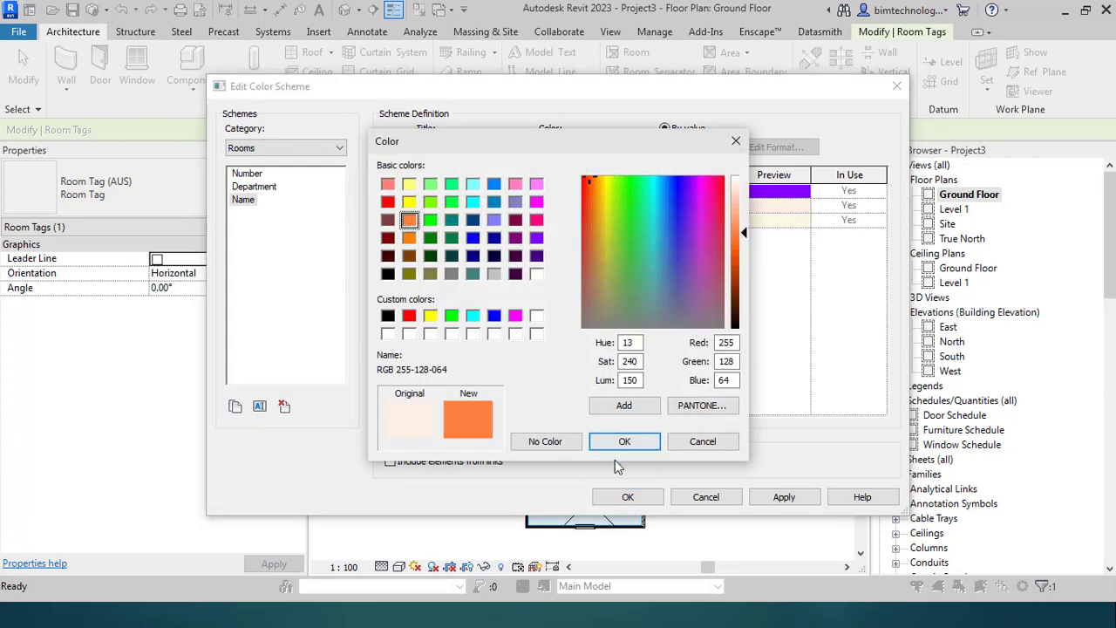
pyautogui.click(634, 443)
# - Set the Room color in the Name scheme to bright pink, accept the scheme edits and clear the room tag selection
pyautogui.click(645, 220)
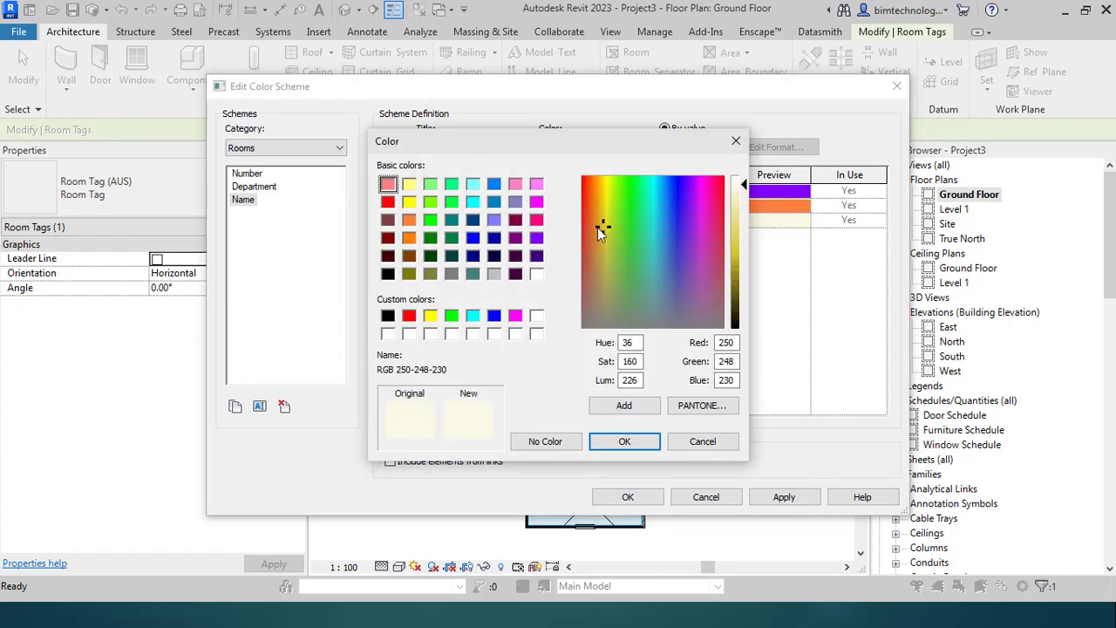
pyautogui.click(536, 222)
pyautogui.click(621, 443)
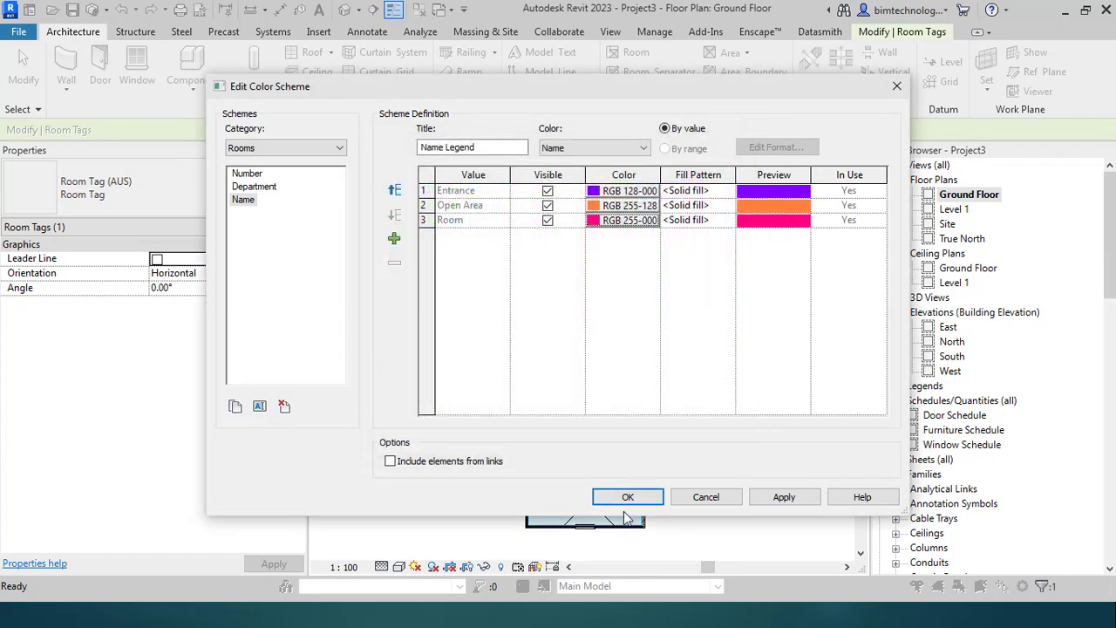
pyautogui.click(628, 497)
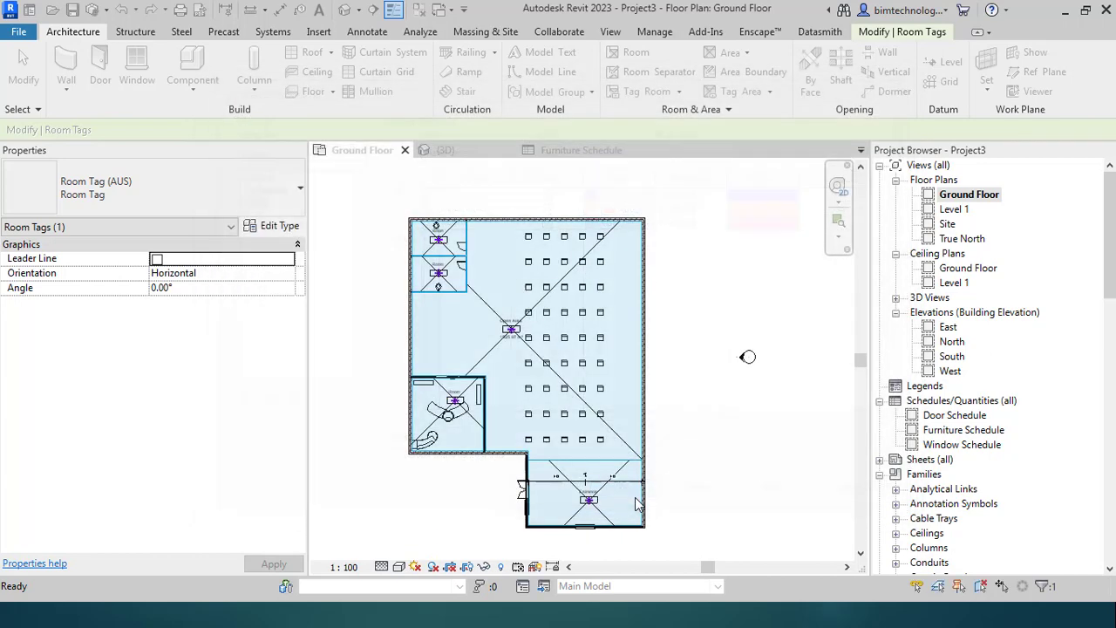
pyautogui.press('Escape')
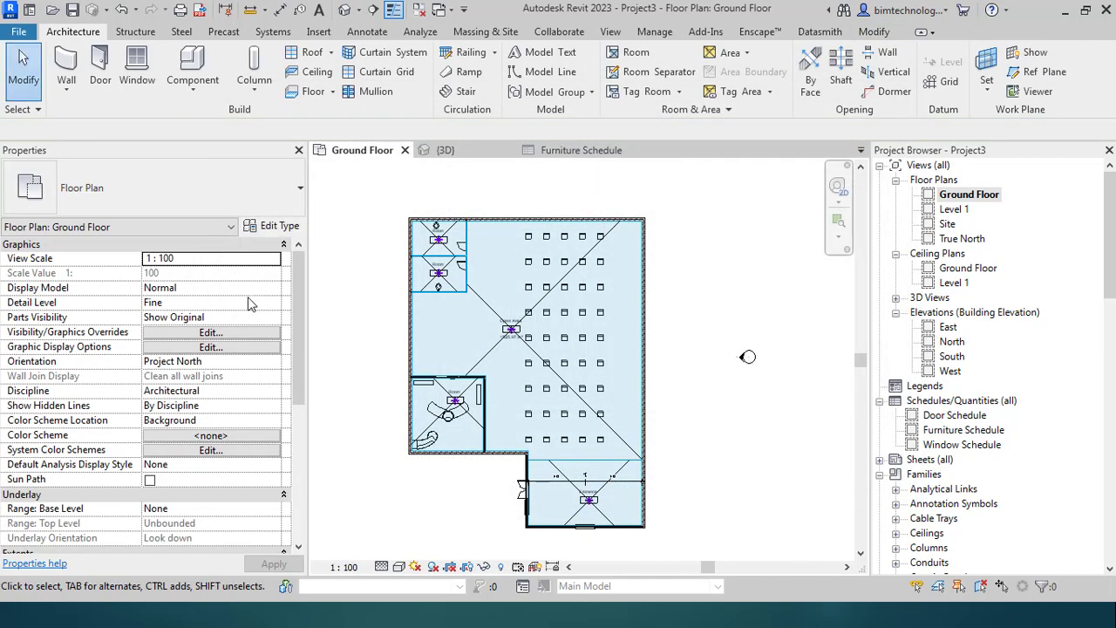
# - Apply the Name color scheme of the Rooms category to the Ground Floor plan view
pyautogui.scroll(-1, 301, 267)
pyautogui.scroll(-6, 307, 287)
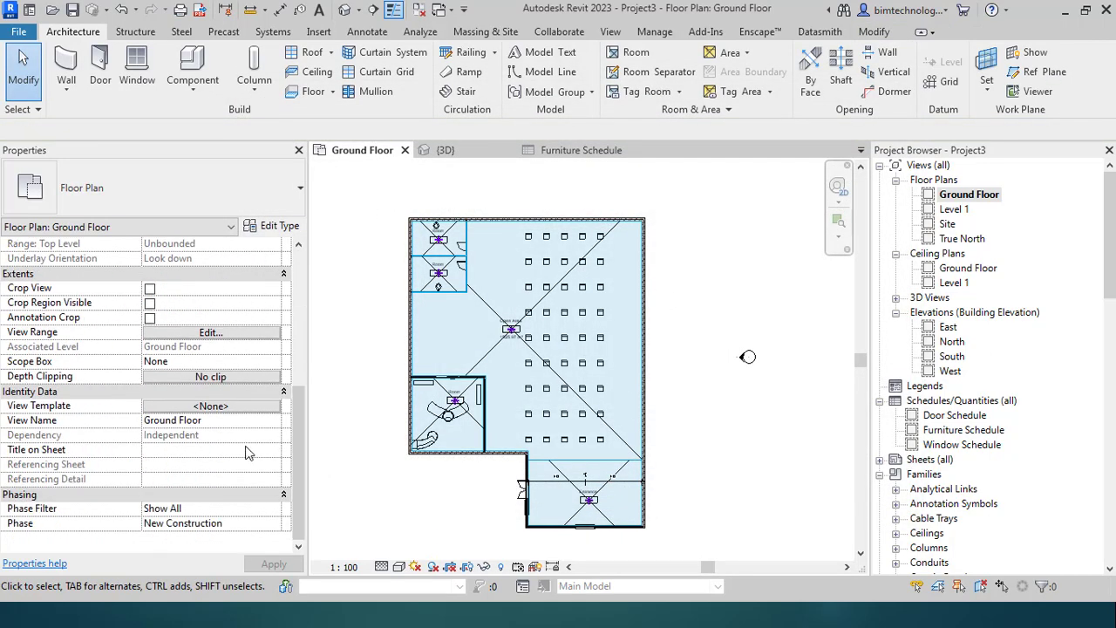
pyautogui.scroll(2, 227, 443)
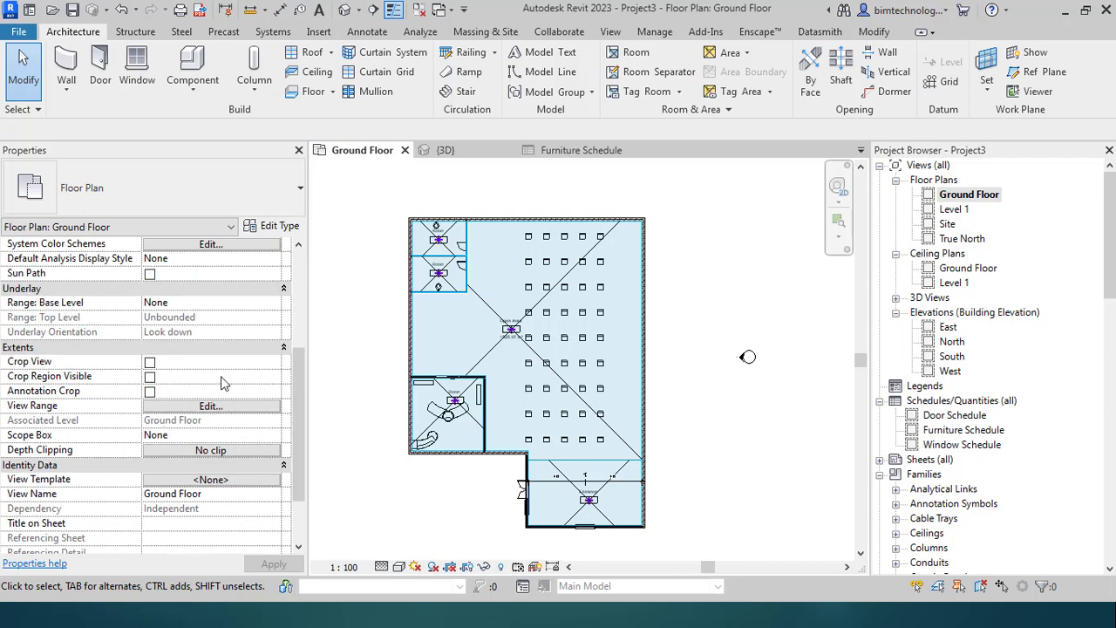
pyautogui.scroll(-1, 222, 381)
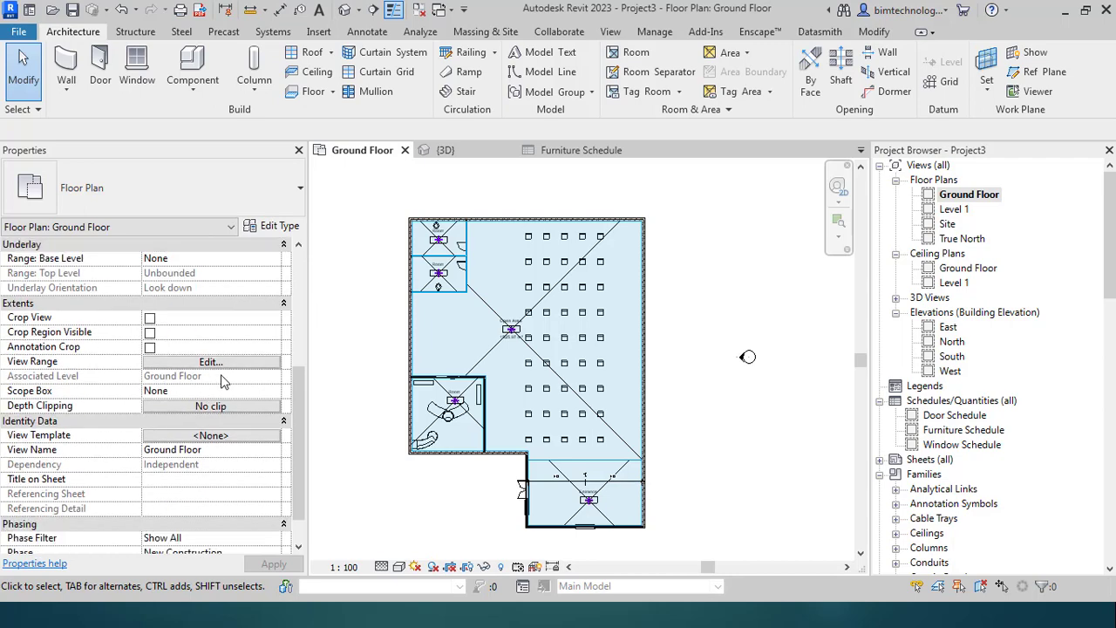
pyautogui.scroll(-1, 223, 381)
pyautogui.scroll(5, 242, 373)
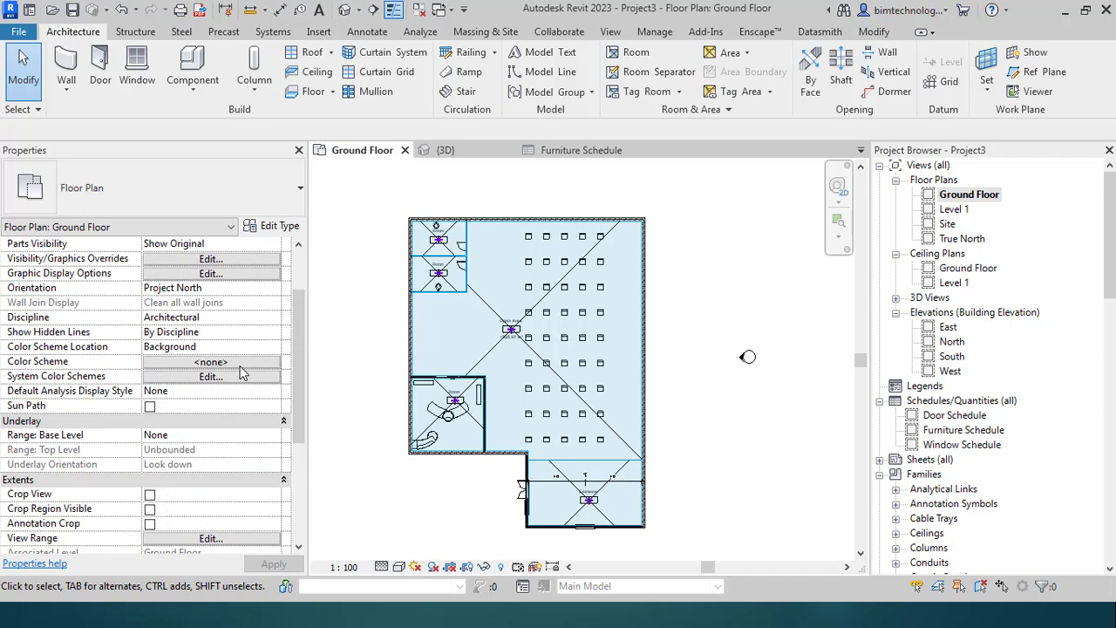
pyautogui.click(181, 364)
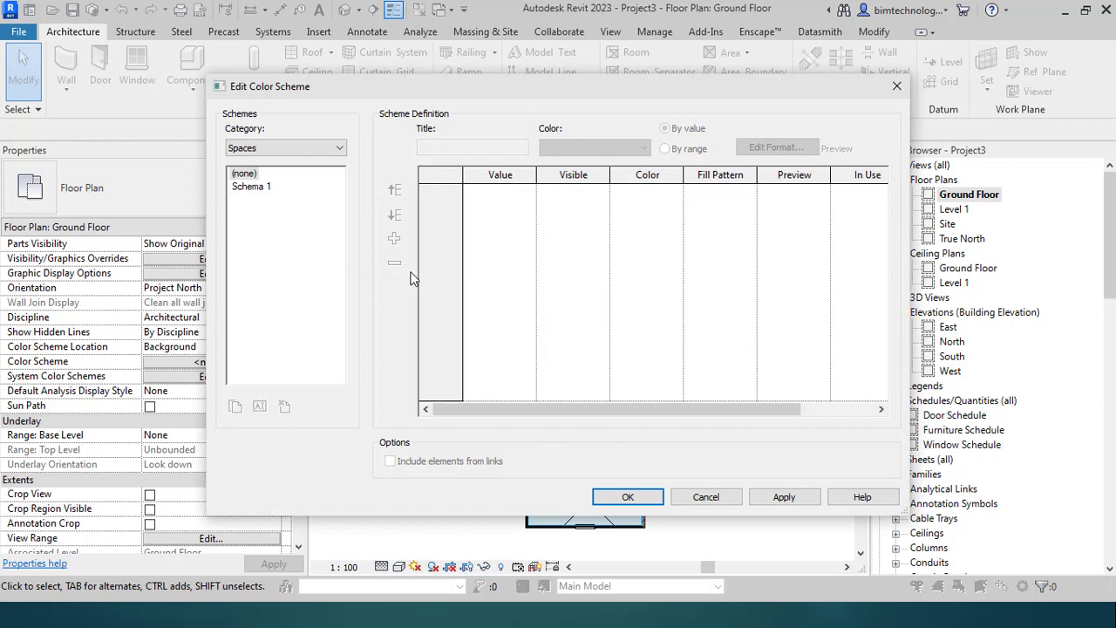
pyautogui.click(252, 187)
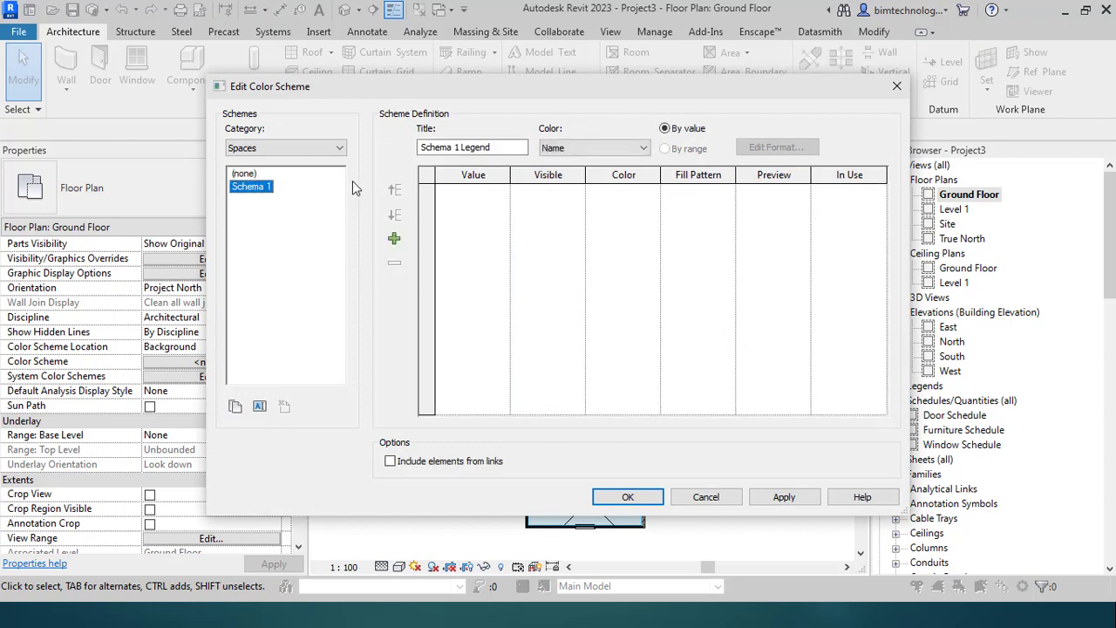
pyautogui.click(312, 146)
pyautogui.click(293, 172)
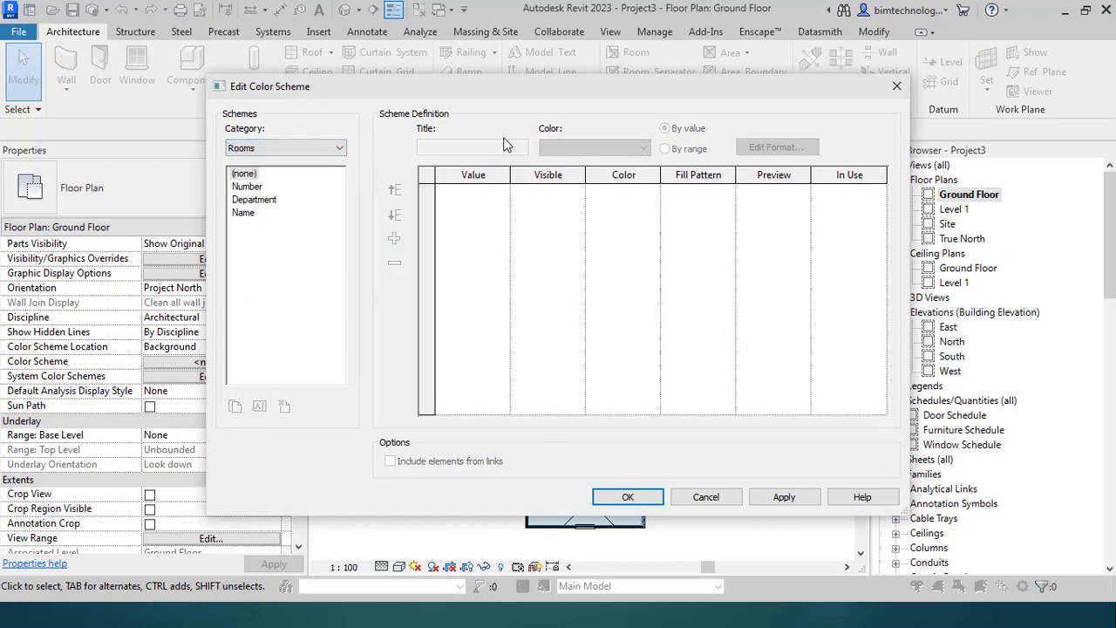
pyautogui.click(242, 214)
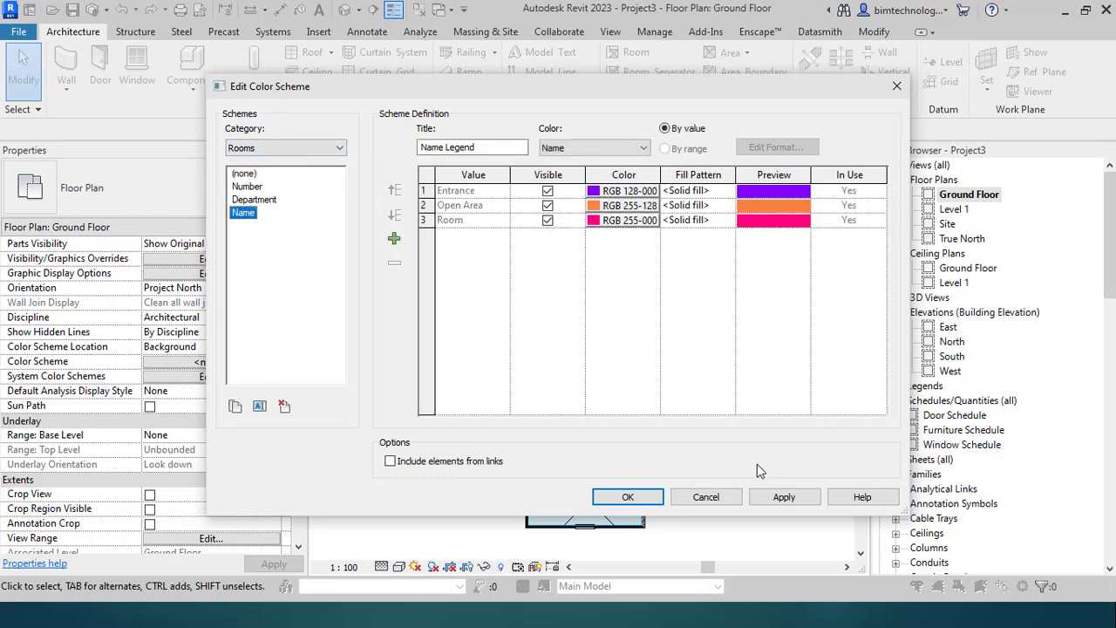
pyautogui.click(784, 499)
pyautogui.click(654, 496)
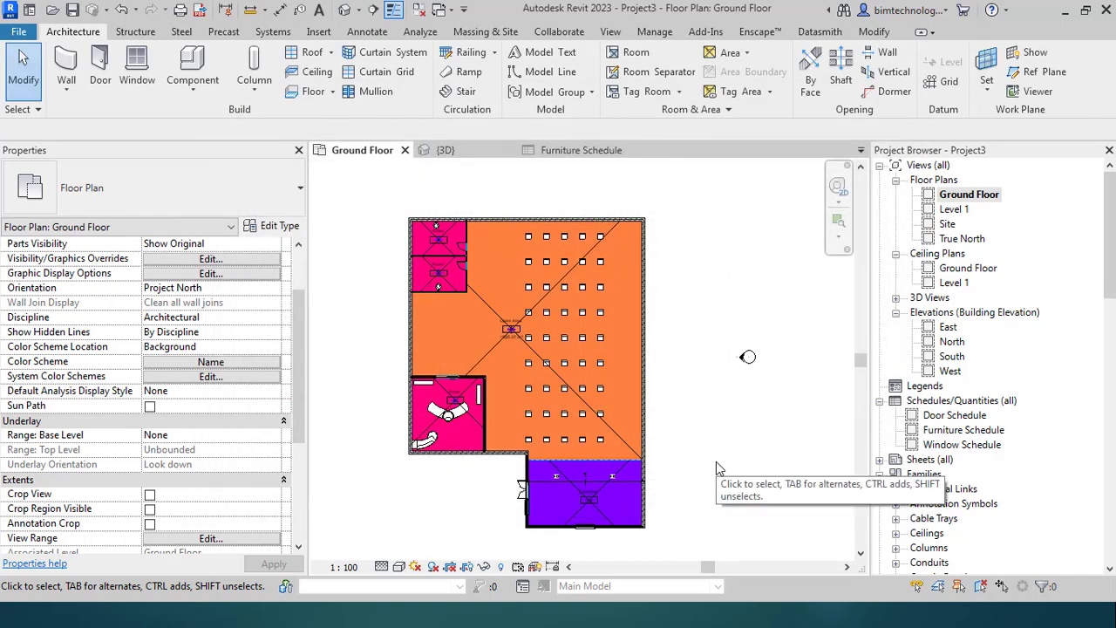
# - Rename the furnished room below the open area's west side as Reception through its room tag
pyautogui.scroll(5, 454, 401)
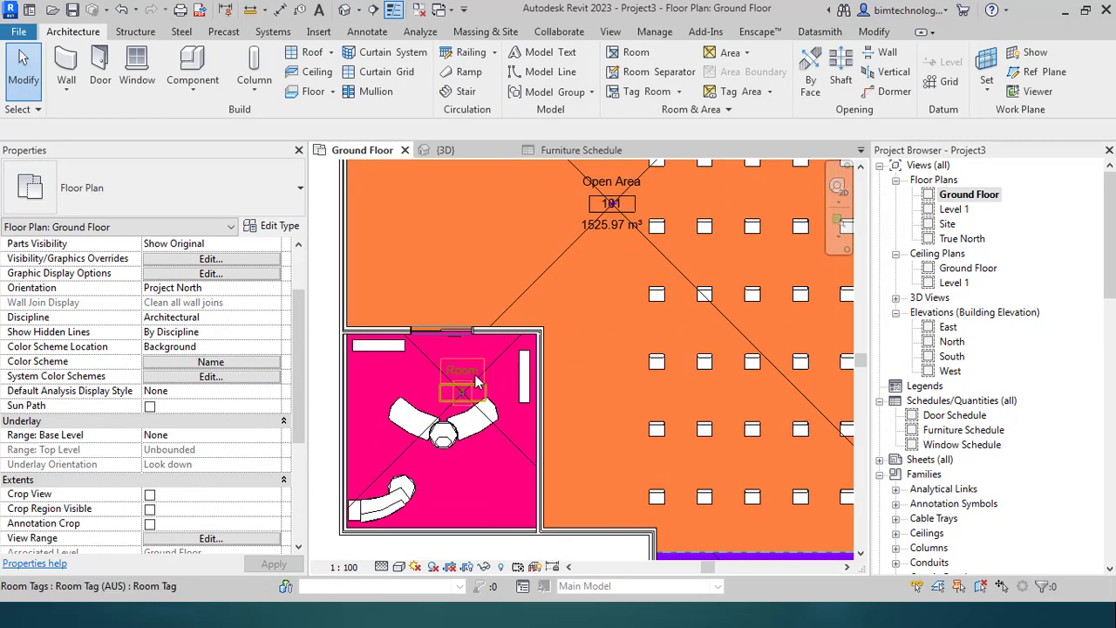
pyautogui.doubleClick(475, 368)
pyautogui.write('R')
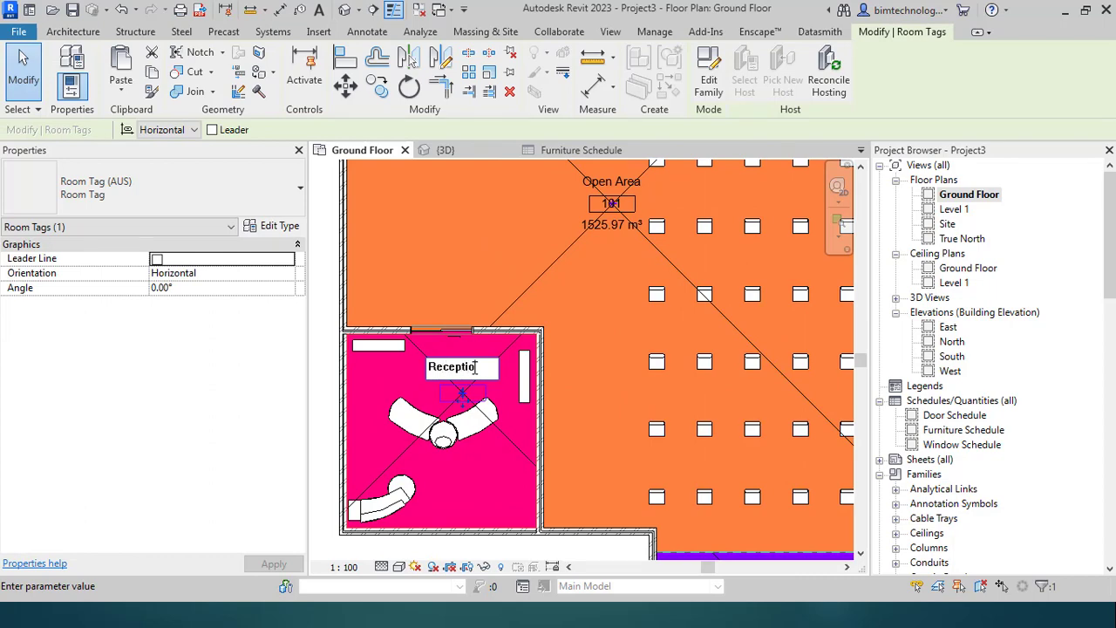
pyautogui.scroll(-5, 477, 366)
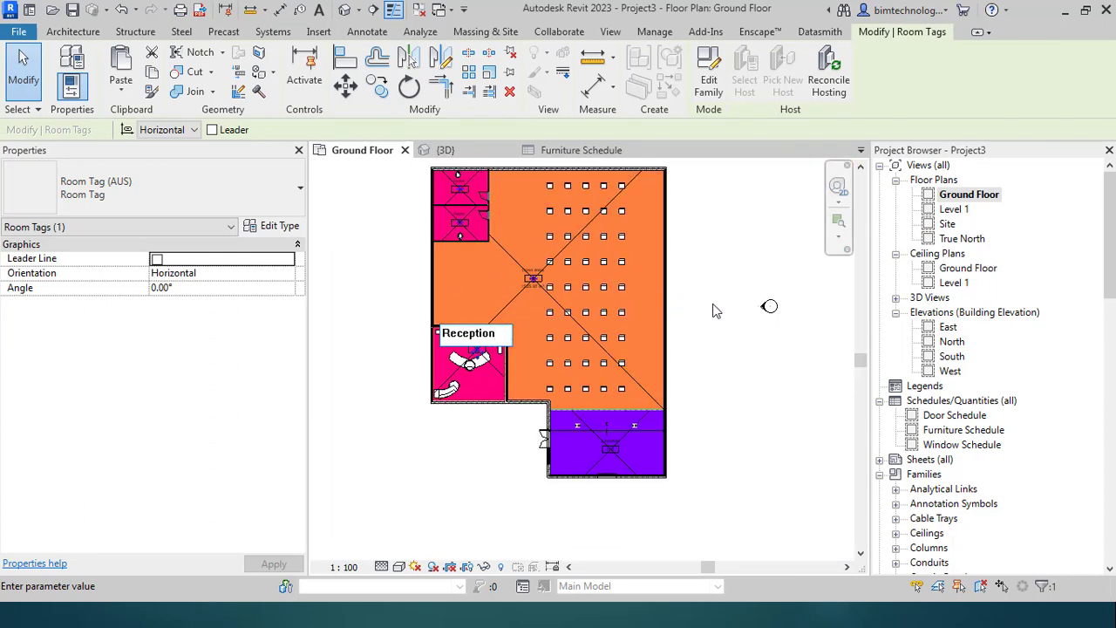
pyautogui.click(708, 325)
pyautogui.click(665, 323)
pyautogui.scroll(2, 478, 389)
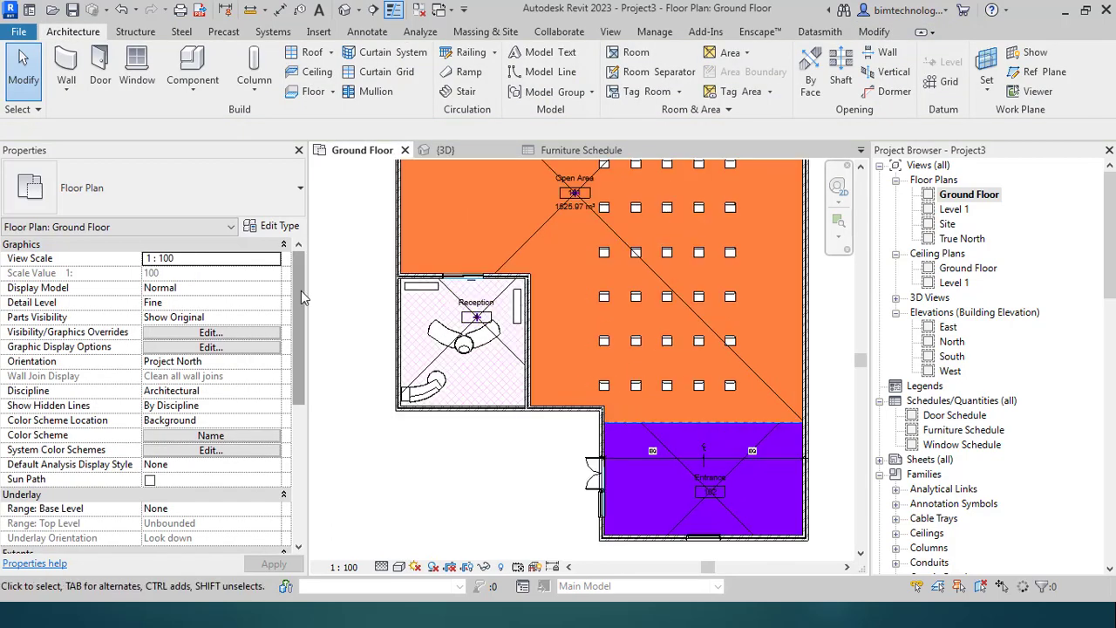
pyautogui.scroll(-2, 443, 333)
pyautogui.scroll(2, 610, 328)
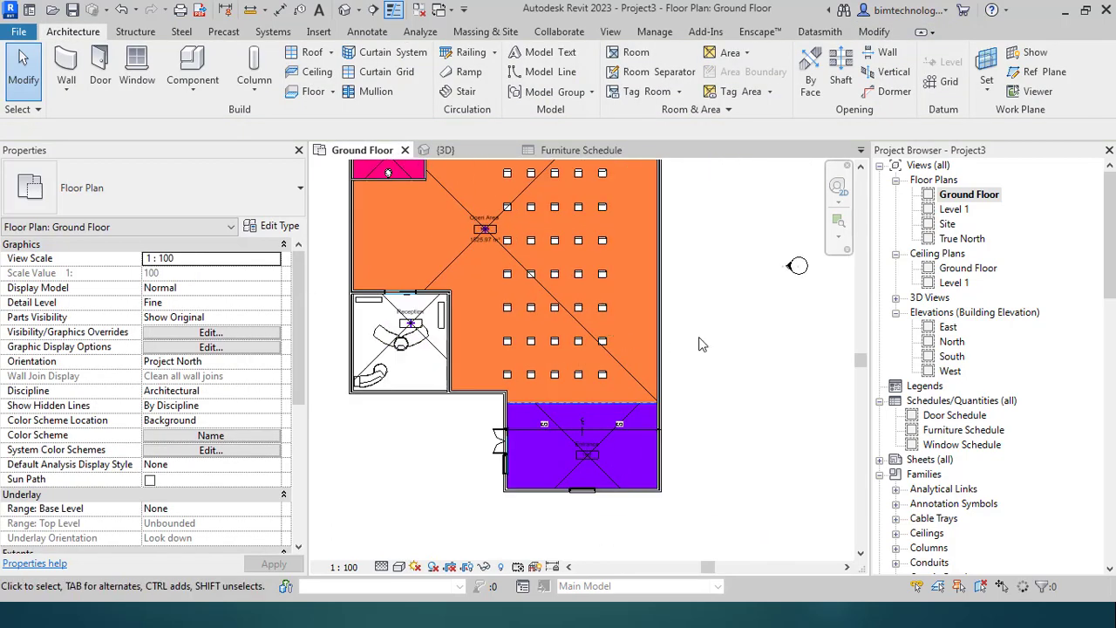
pyautogui.scroll(3, 451, 318)
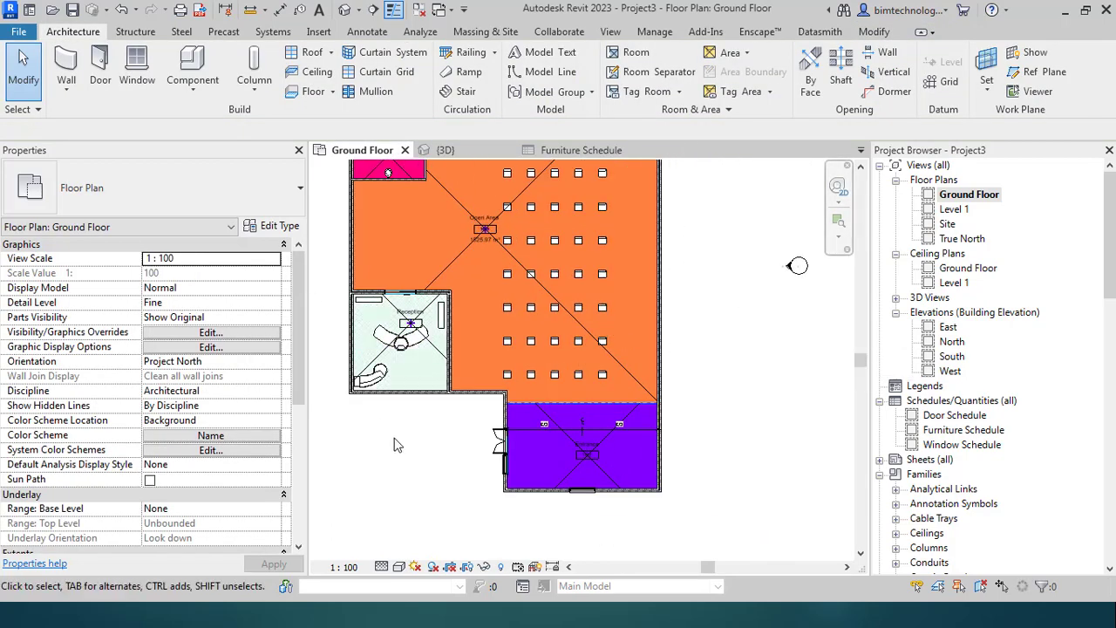
pyautogui.scroll(-2, 451, 318)
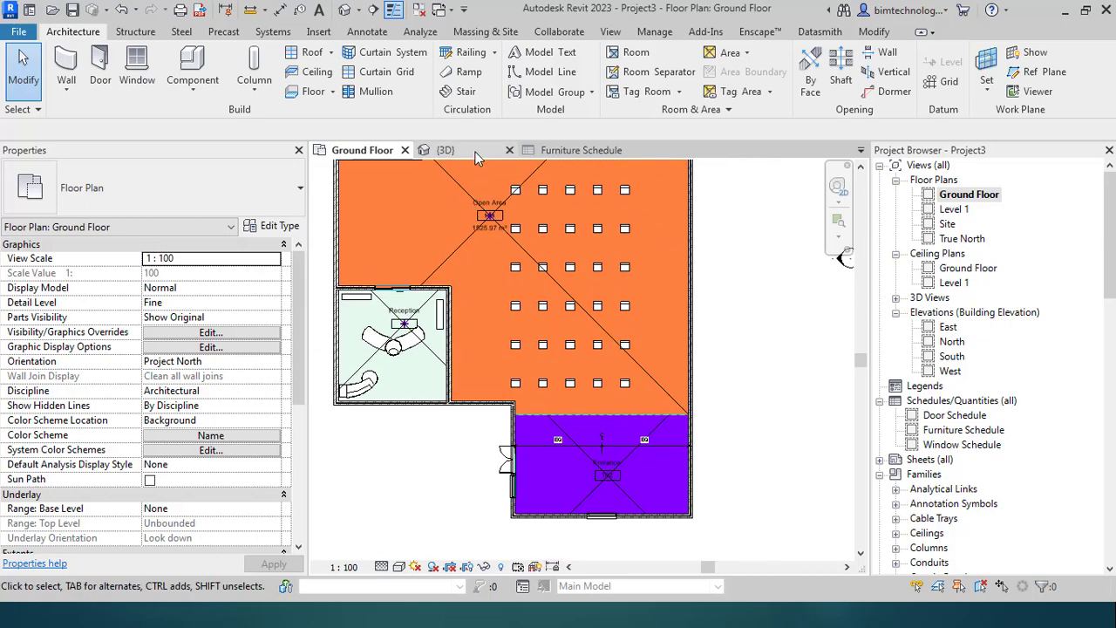
# - Place a color fill legend for the room names beside the east wall of the ground floor plan
pyautogui.click(610, 33)
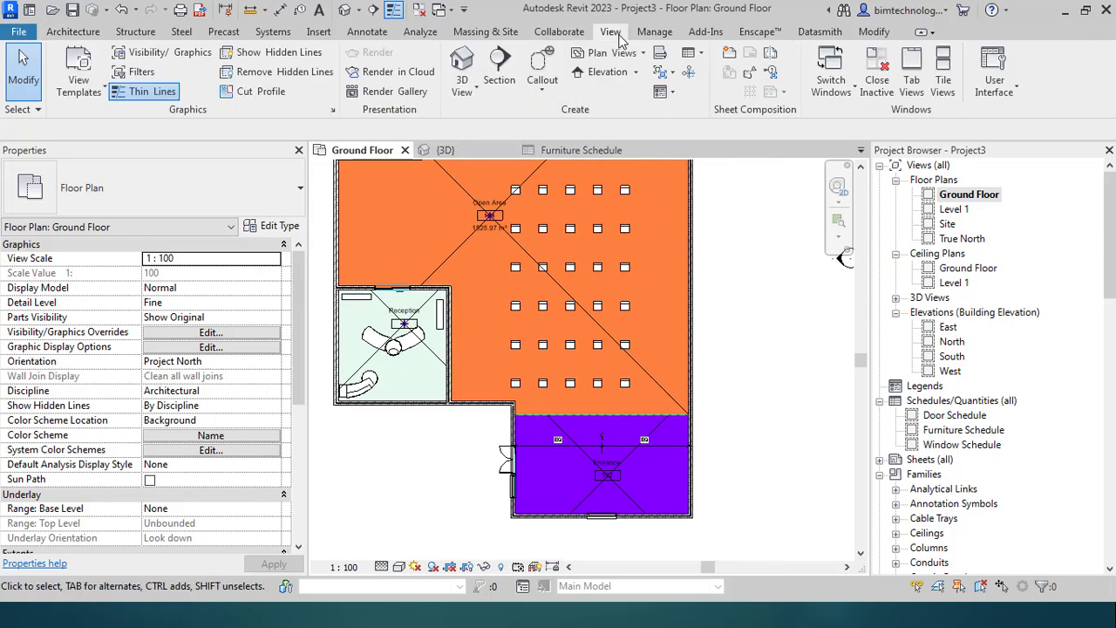
pyautogui.click(365, 32)
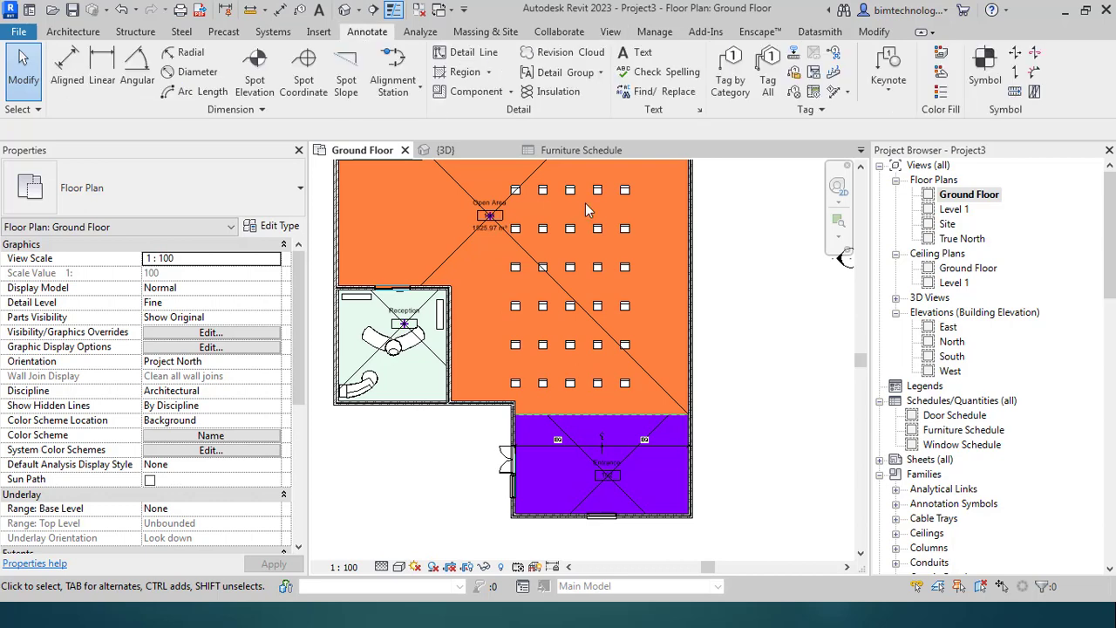
pyautogui.click(941, 87)
pyautogui.click(719, 335)
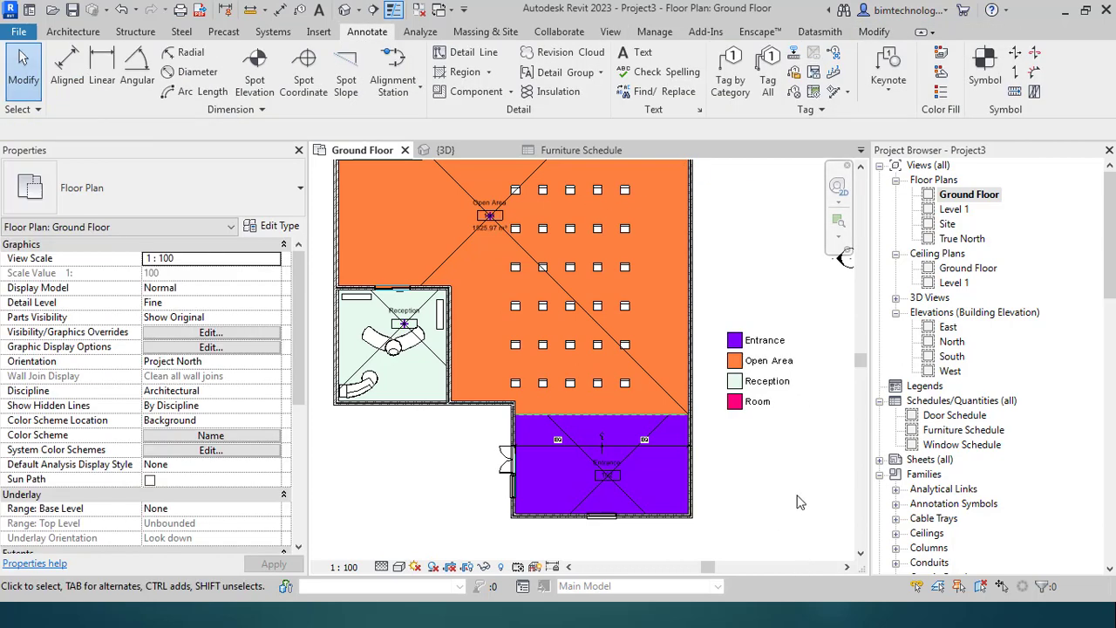
pyautogui.scroll(2, 788, 470)
pyautogui.scroll(-4, 783, 462)
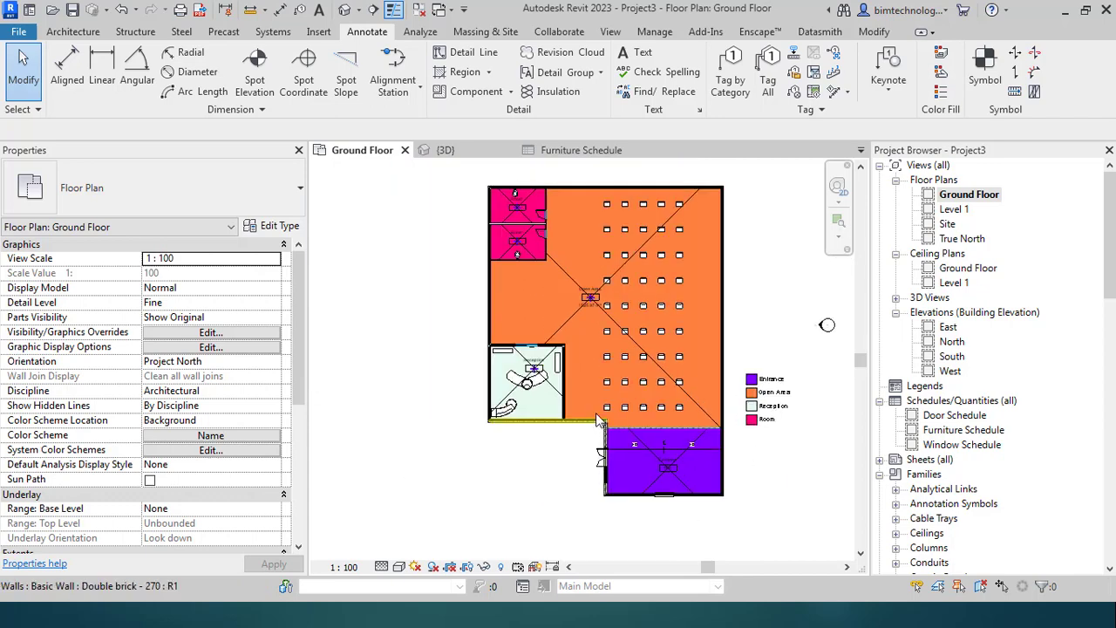
pyautogui.scroll(1, 587, 418)
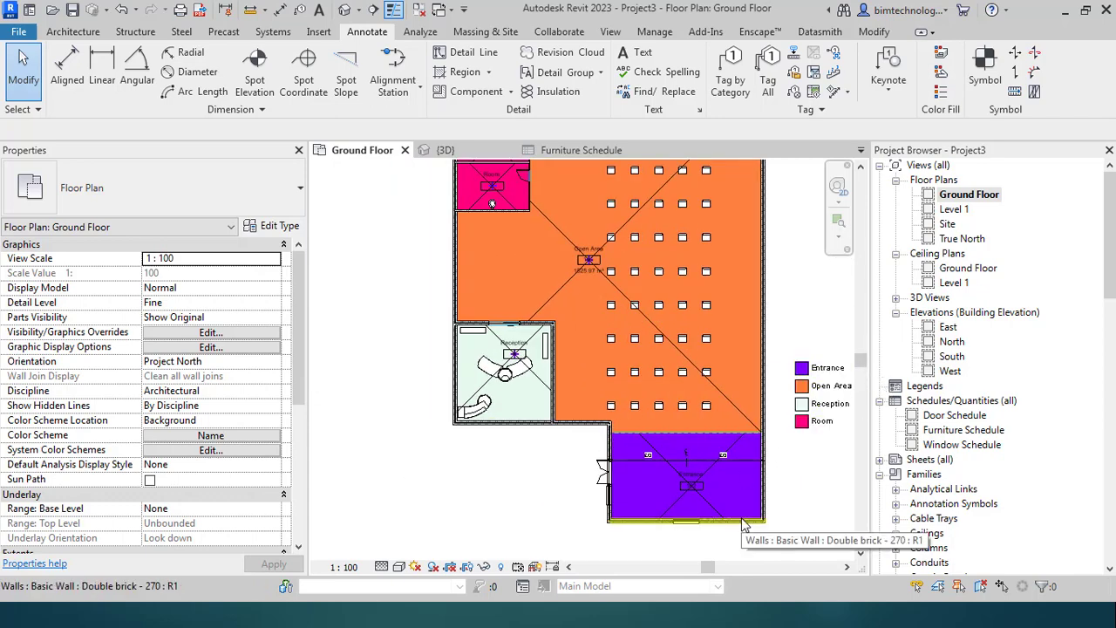
# - Open the Furniture Schedule and add Room: Name from the Room fields to its scheduled fields
pyautogui.scroll(-2, 986, 387)
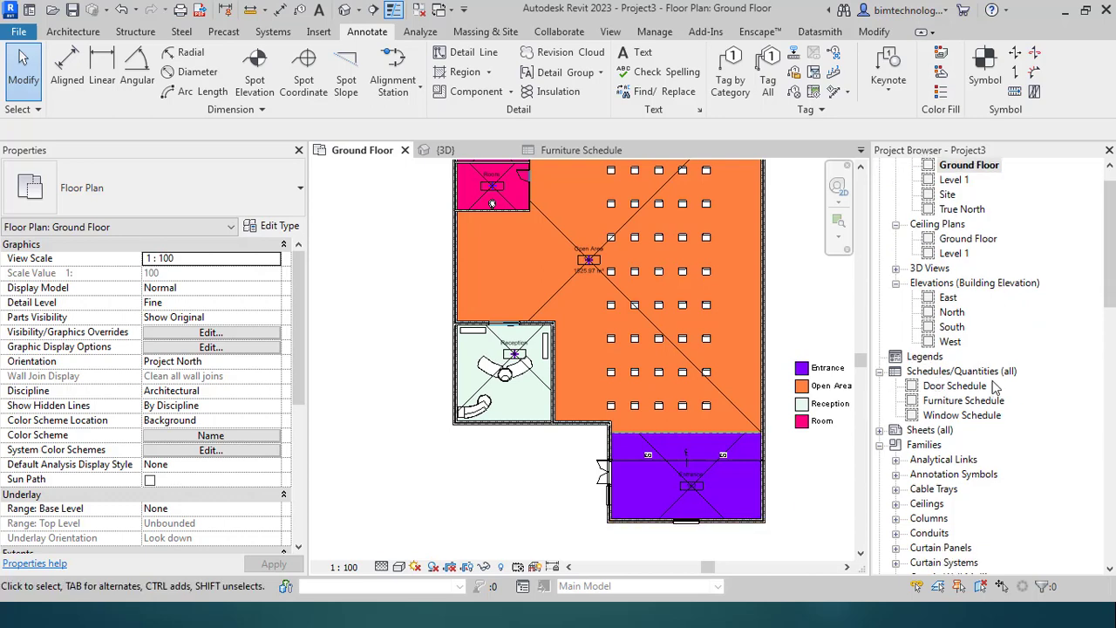
pyautogui.click(974, 358)
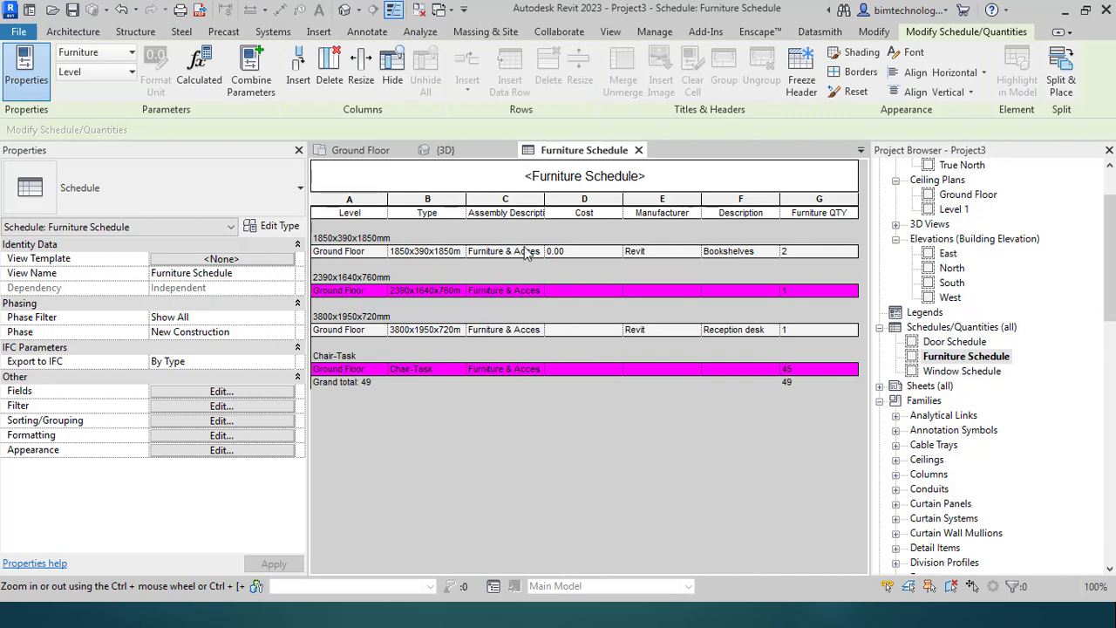
pyautogui.click(213, 392)
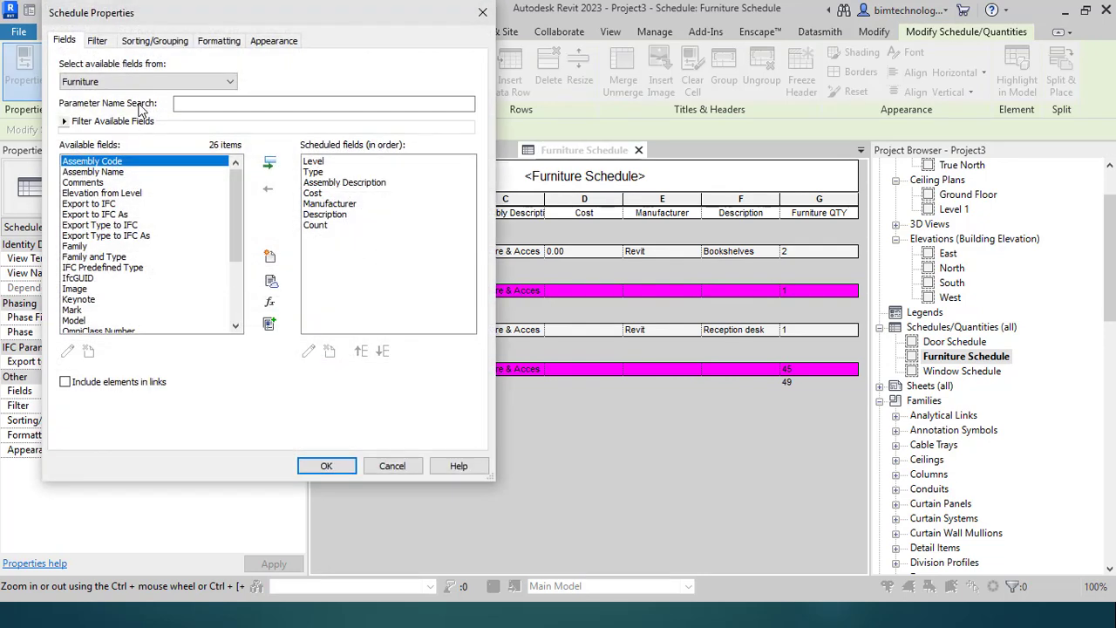
pyautogui.click(143, 81)
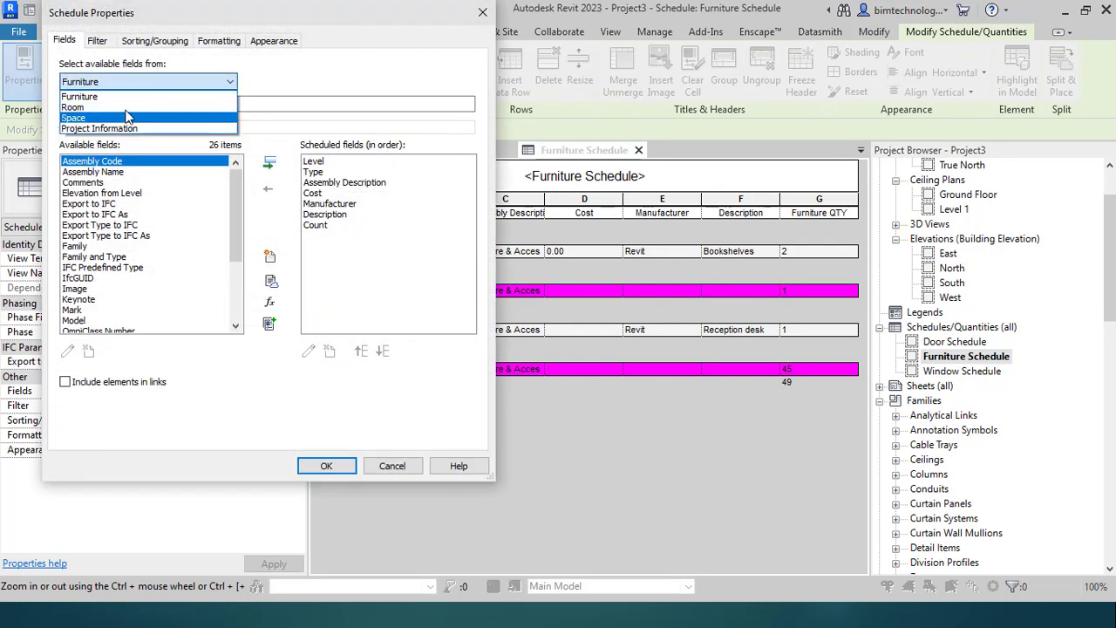
pyautogui.click(88, 105)
pyautogui.scroll(-2, 90, 297)
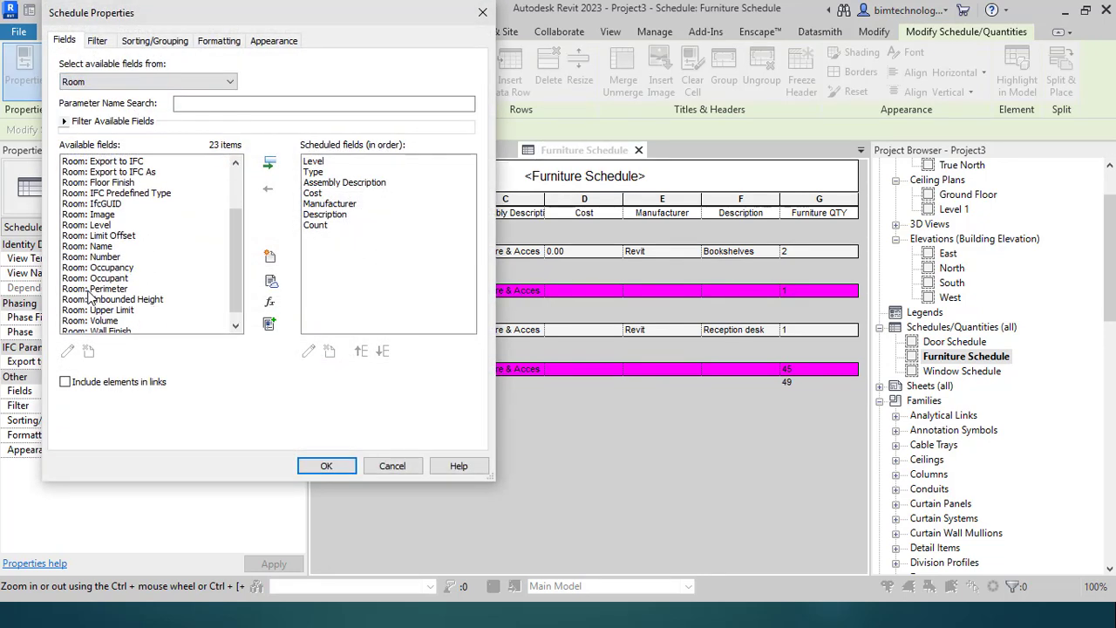
pyautogui.click(102, 247)
pyautogui.click(270, 167)
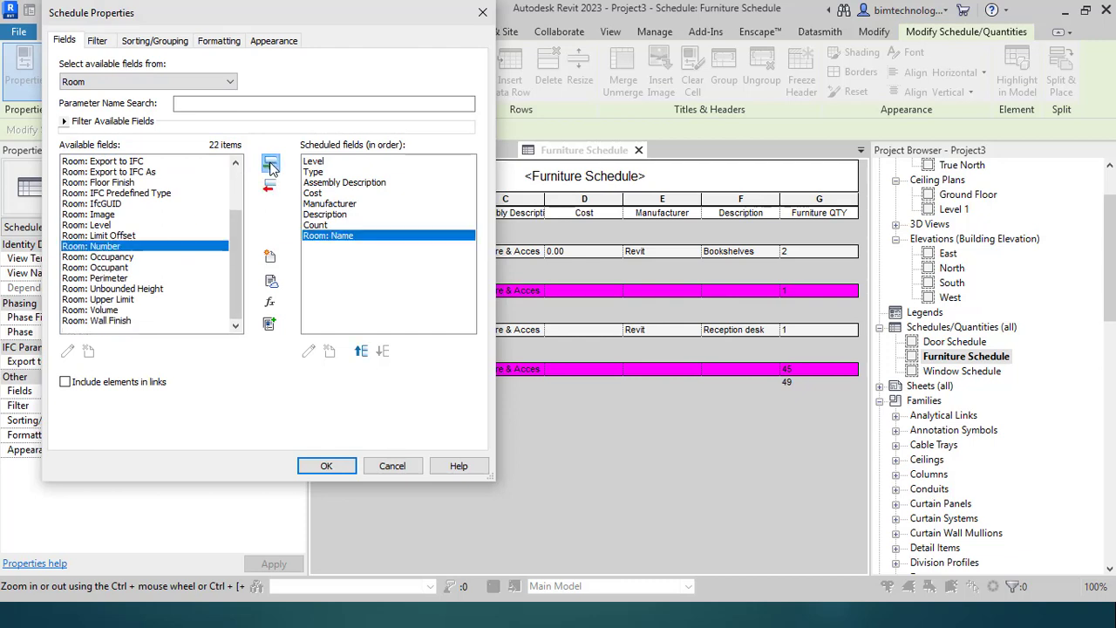
# - Move the Room: Name field up in the scheduled fields order so it sits directly below Level
pyautogui.click(359, 351)
pyautogui.click(360, 351)
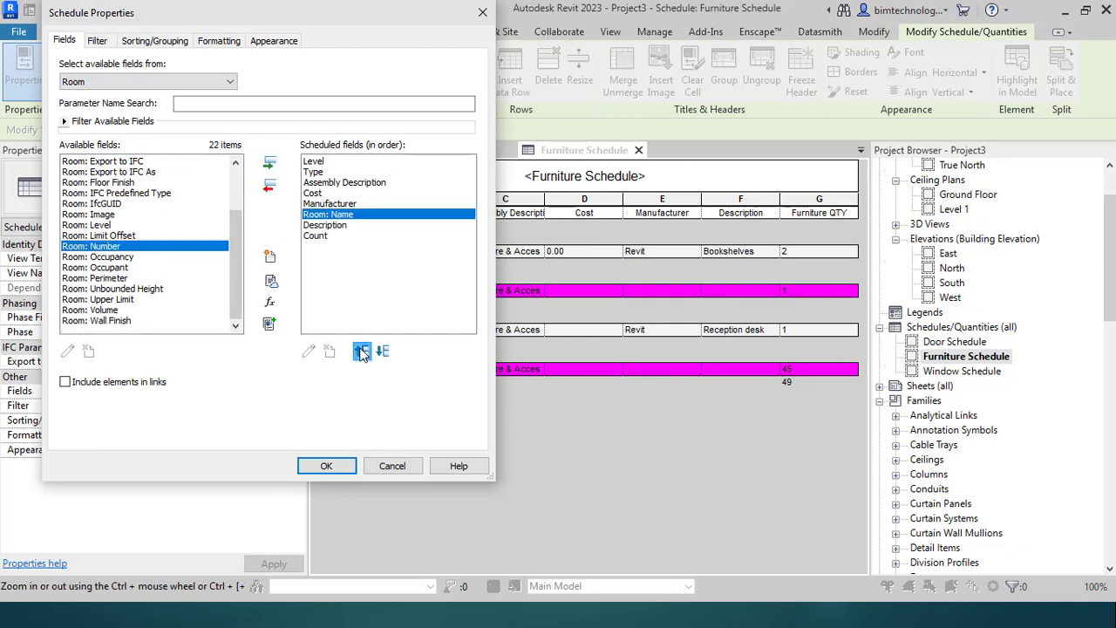
pyautogui.click(361, 352)
pyautogui.click(361, 352)
pyautogui.click(360, 352)
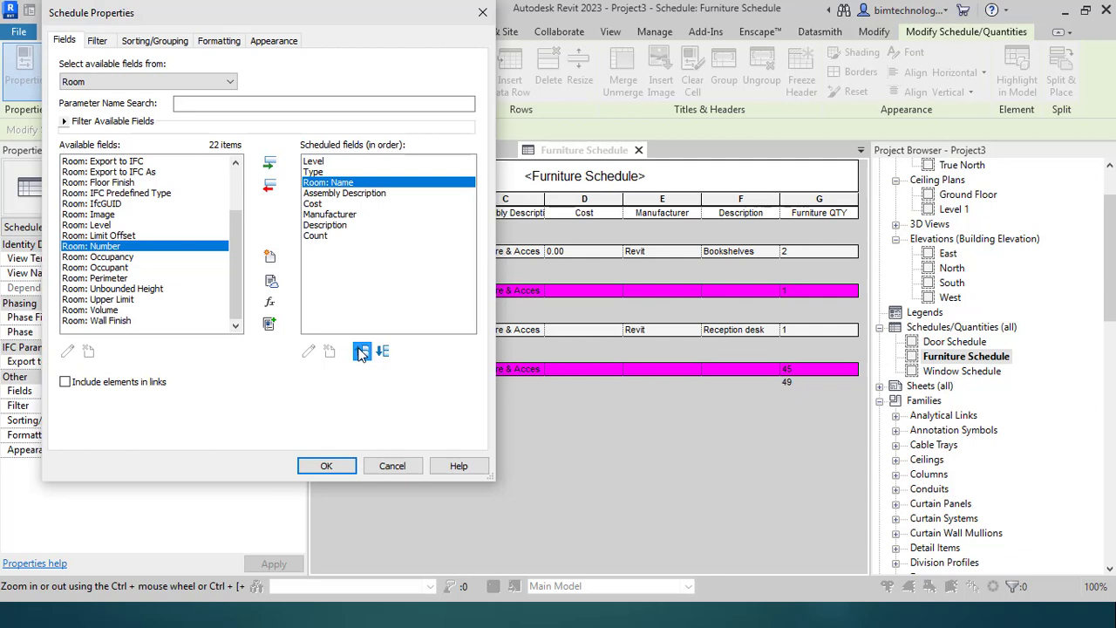
pyautogui.click(361, 352)
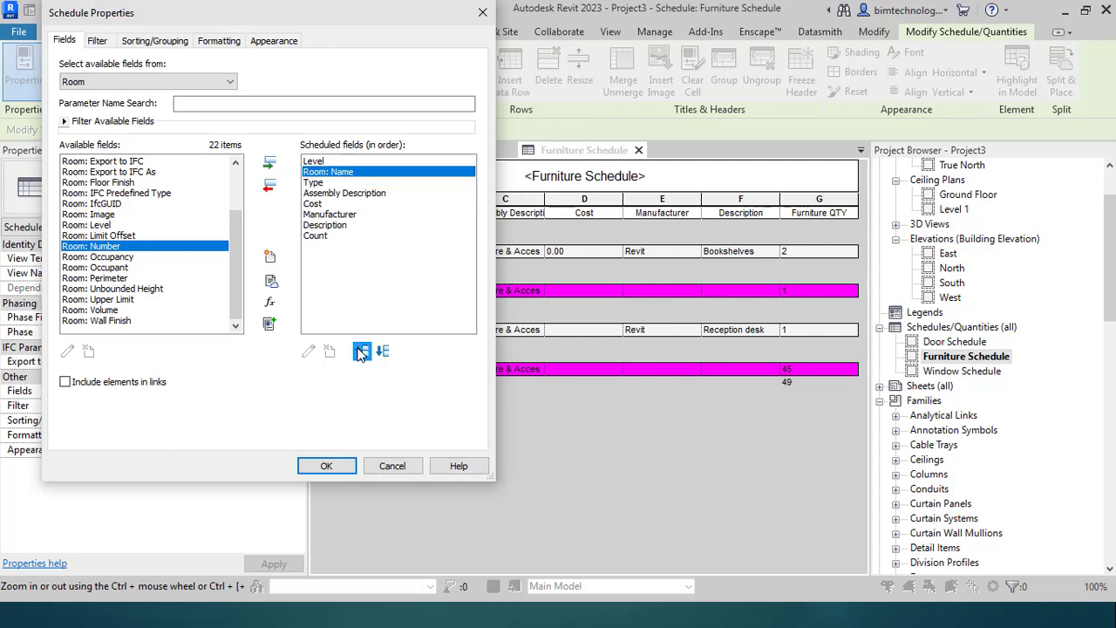
# - Sort and group the Furniture Schedule by Room: Name instead of Type, and apply the schedule properties
pyautogui.click(159, 41)
pyautogui.click(201, 70)
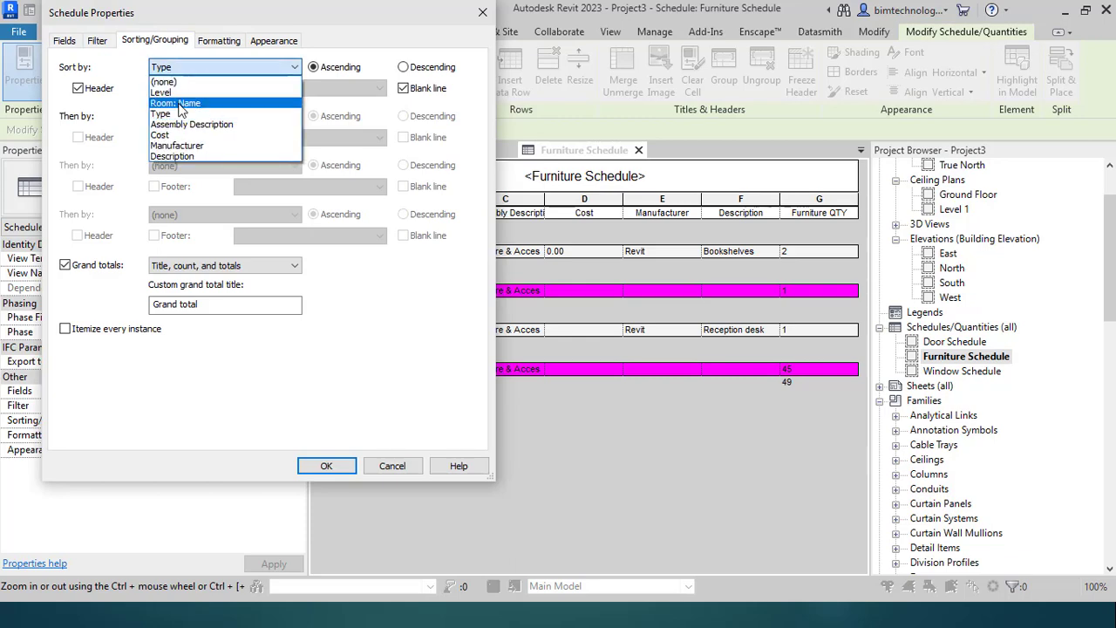
pyautogui.click(178, 90)
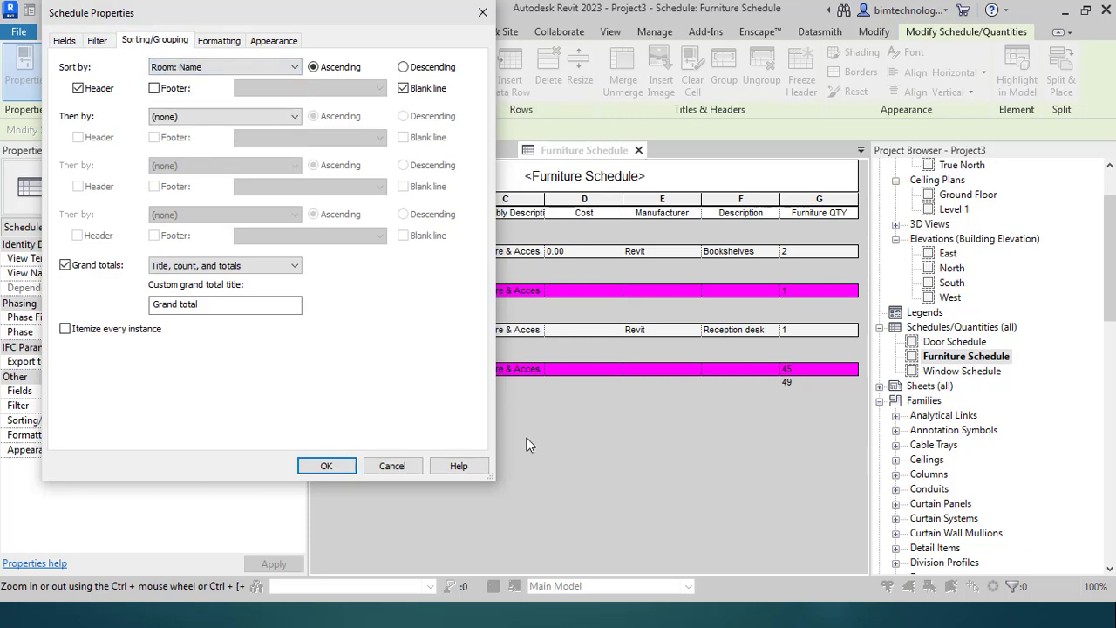
pyautogui.click(326, 466)
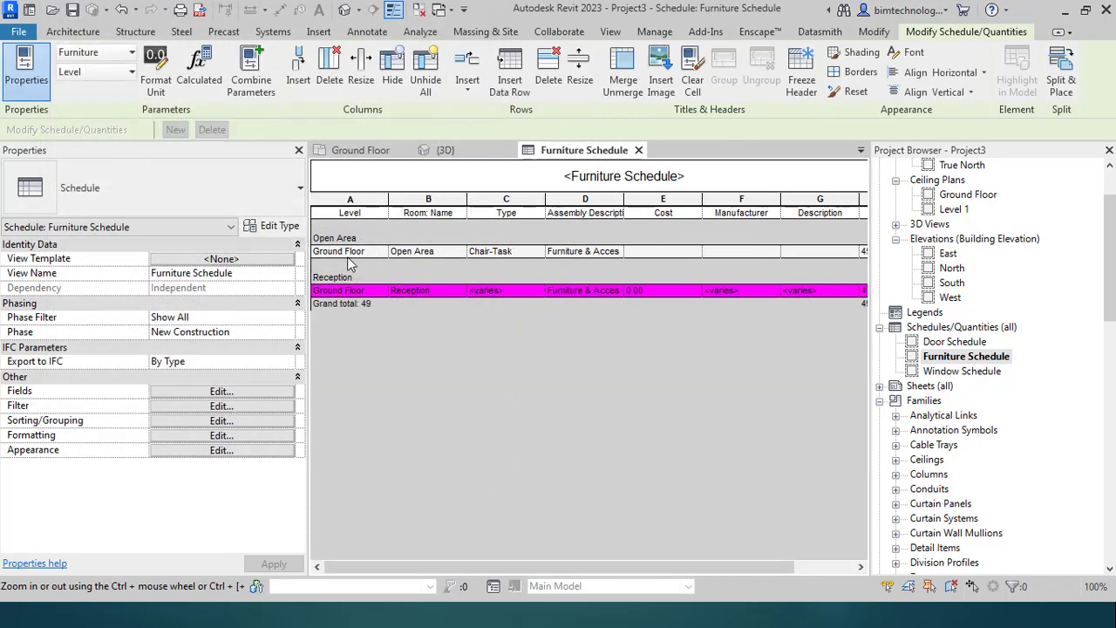
# - Itemize every instance in the Furniture Schedule and review the rows listed under each room
pyautogui.click(257, 420)
pyautogui.click(73, 334)
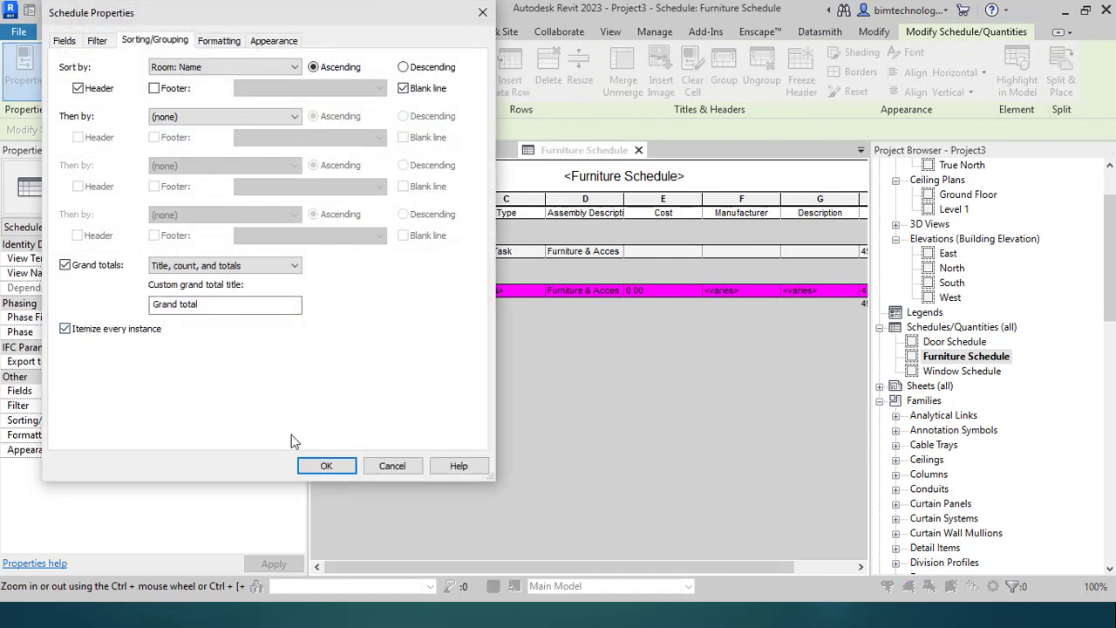
pyautogui.click(323, 465)
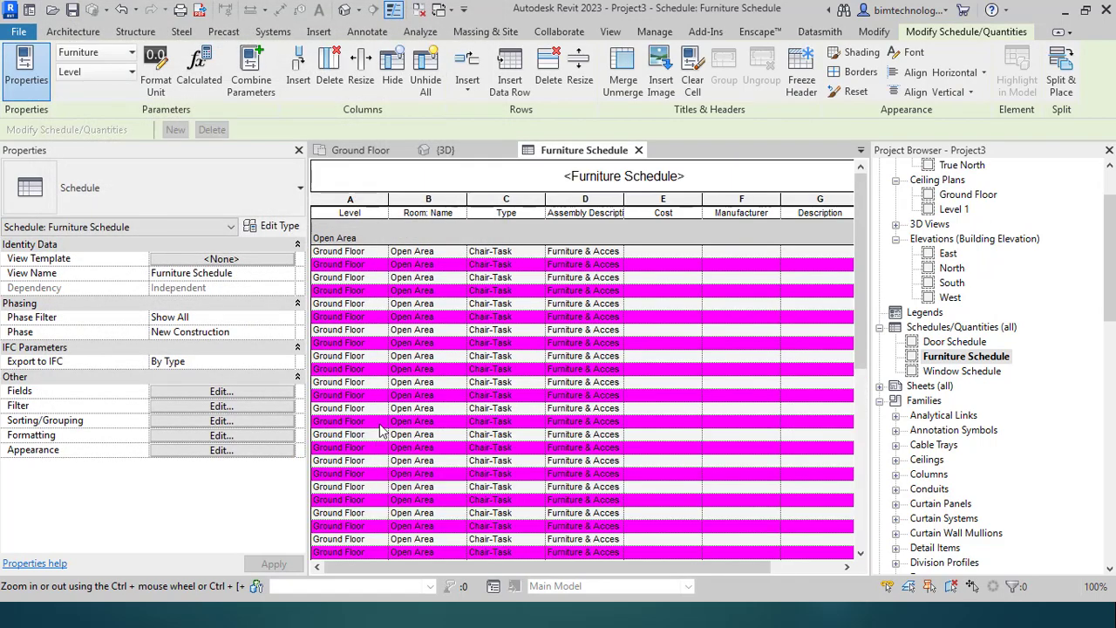
pyautogui.click(408, 258)
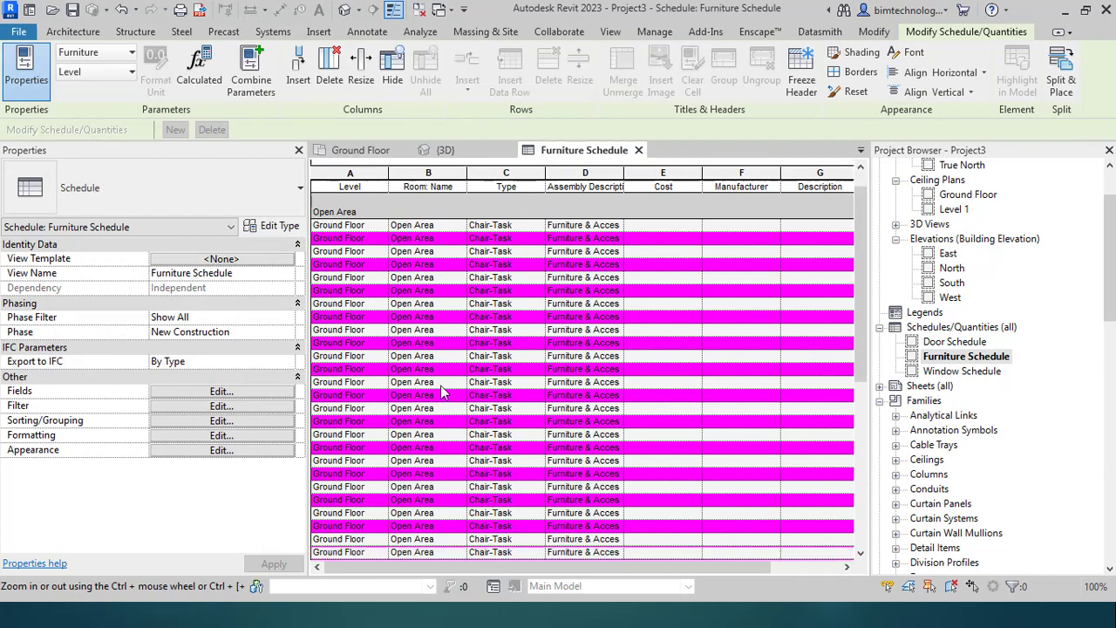
pyautogui.scroll(-8, 447, 407)
pyautogui.scroll(5, 447, 407)
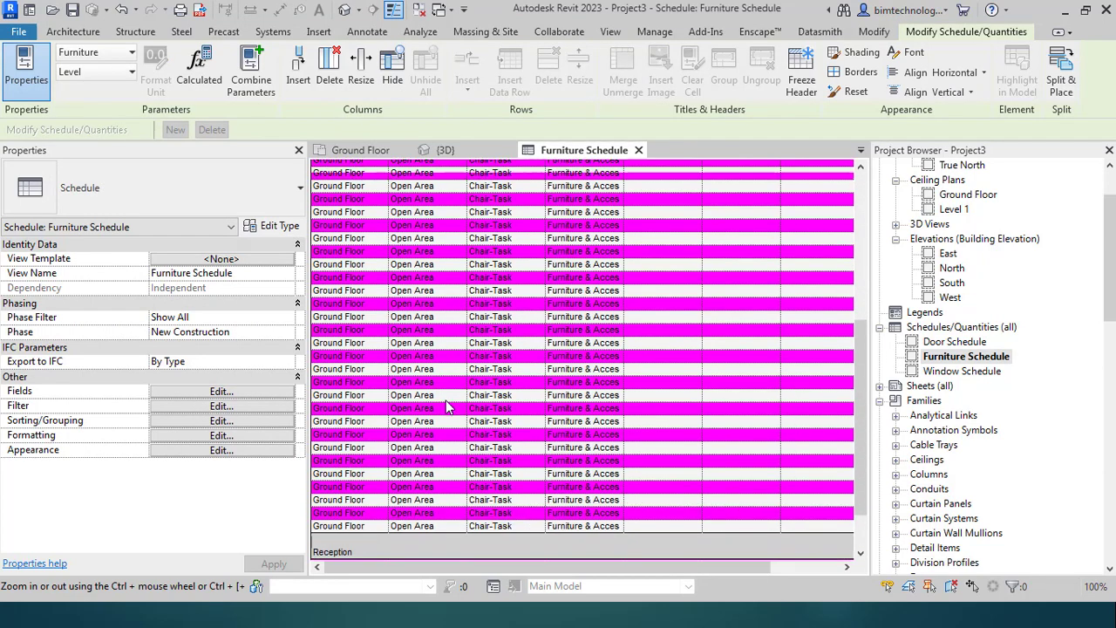
pyautogui.scroll(-3, 547, 343)
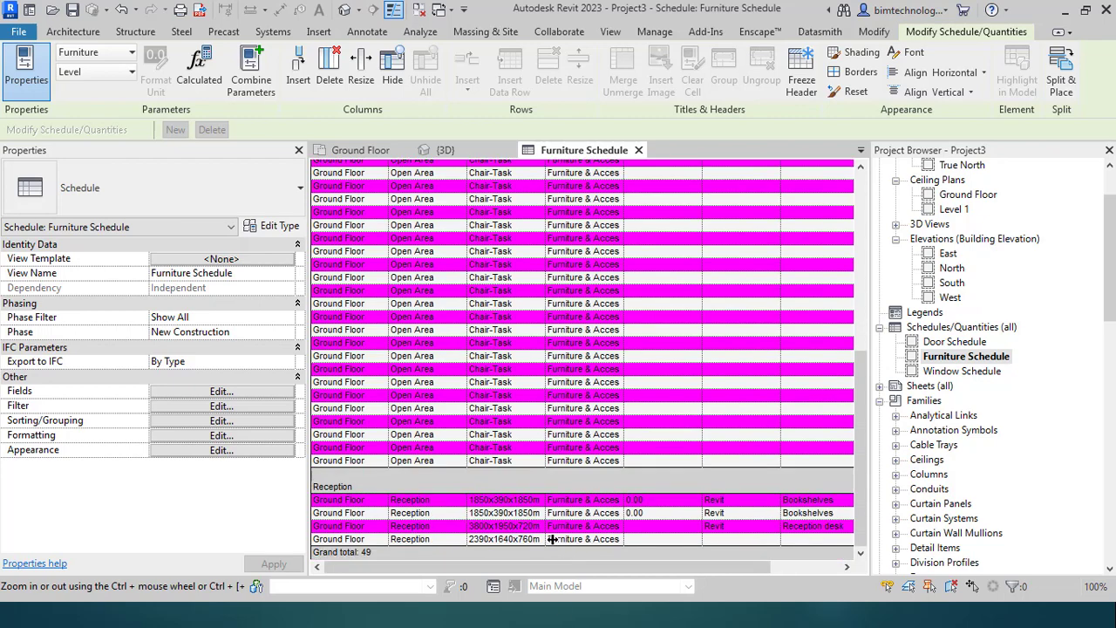
pyautogui.scroll(6, 582, 482)
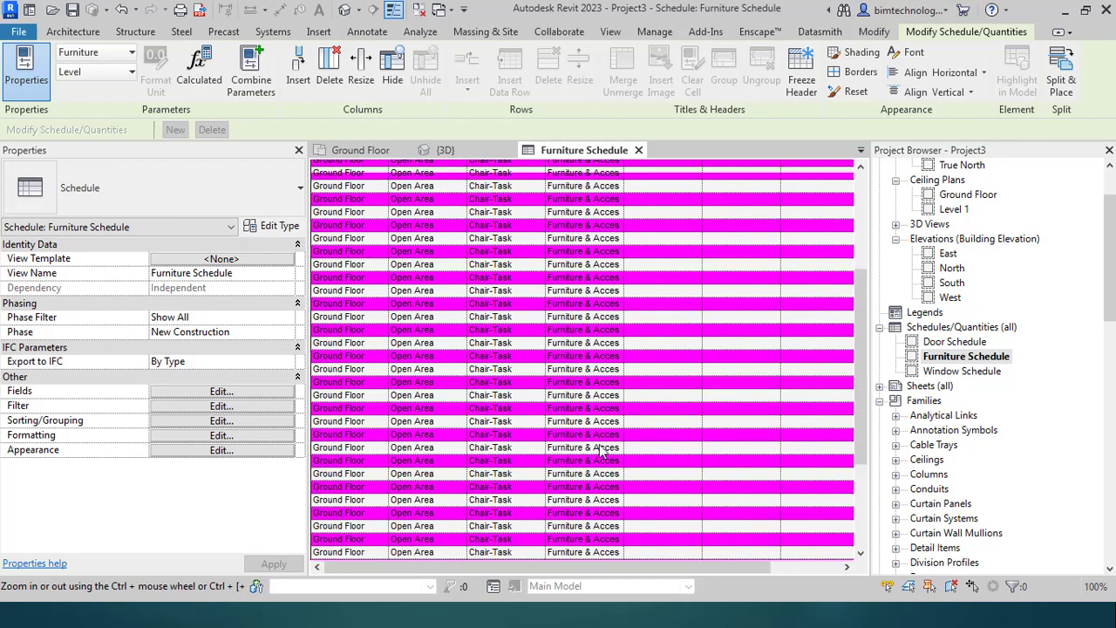